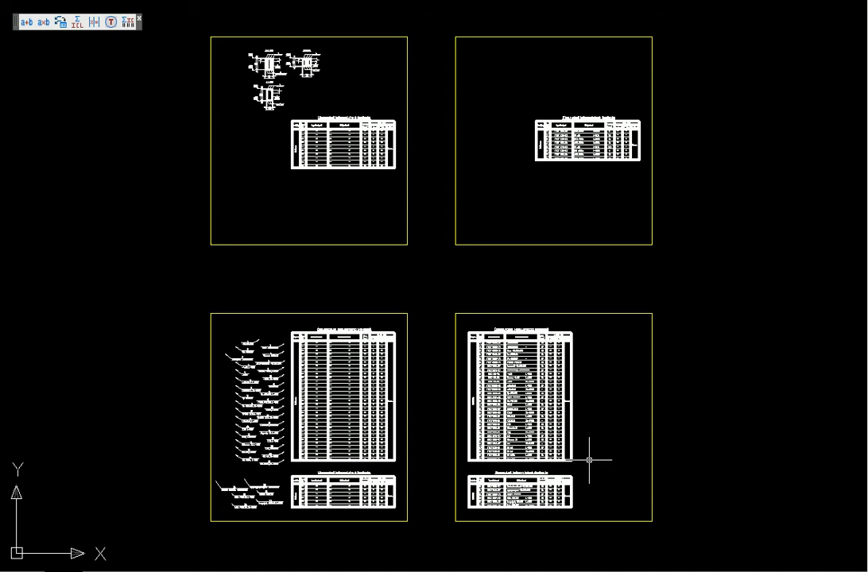
Pan slightly and zoom in on the lower-right sheet's metal-elements specification tables.
middle_drag(615, 475, 604, 457)
scroll(585, 459, up, 3)
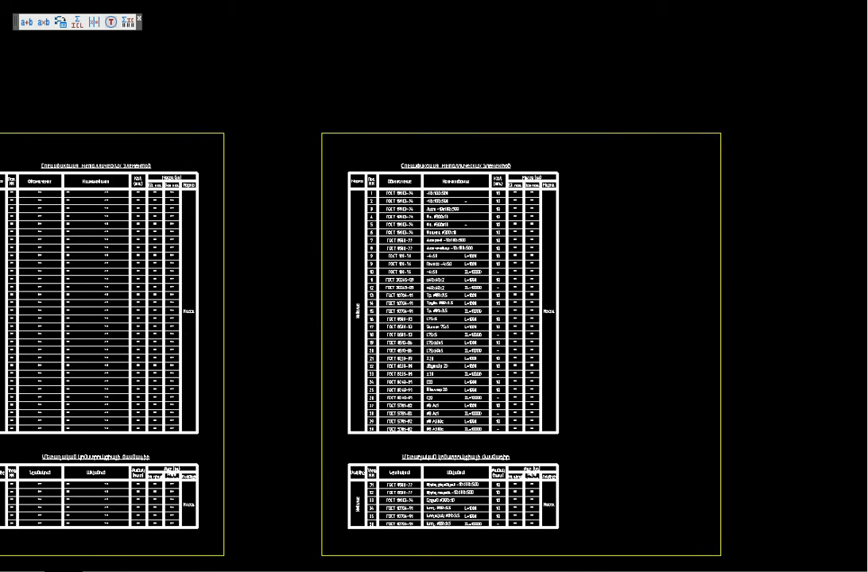
scroll(566, 457, up, 2)
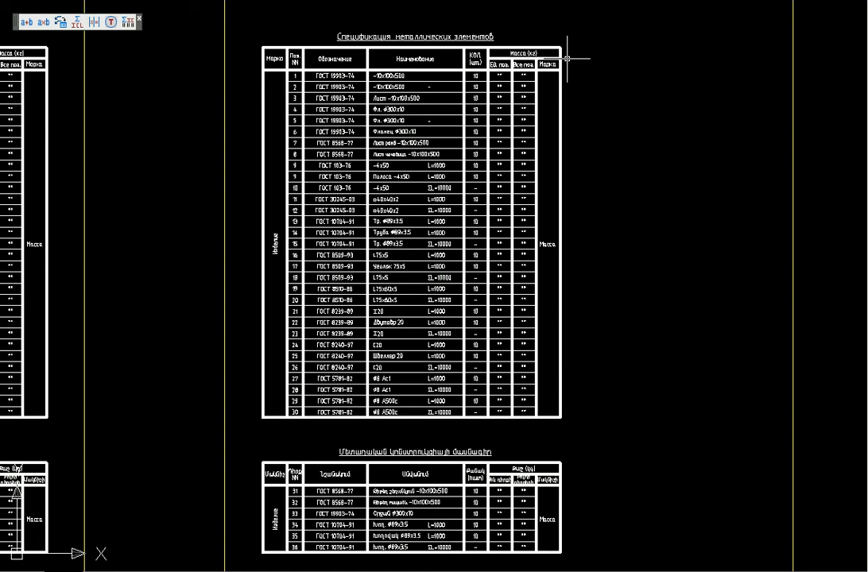
Zoom in on the upper metal-elements table with its title in view.
scroll(359, 78, up, 1)
scroll(359, 78, up, 1)
scroll(359, 78, up, 2)
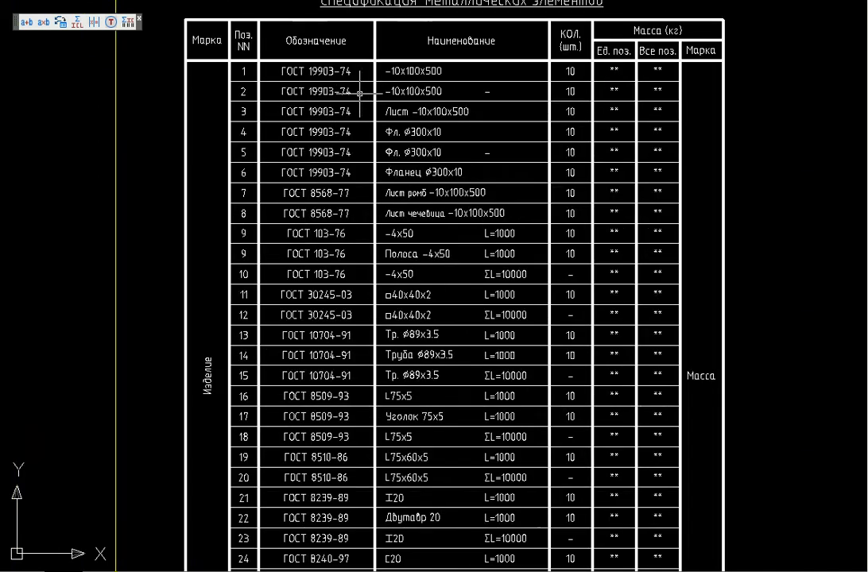
scroll(477, 175, down, 2)
mouse_move(498, 267)
middle_down()
mouse_move(474, 254)
mouse_move(453, 213)
middle_up()
middle_drag(170, 42, 153, 154)
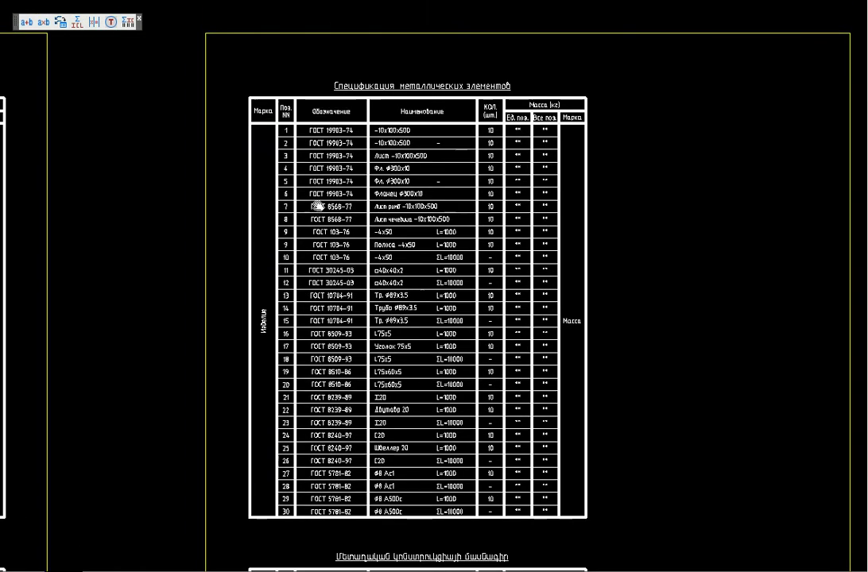
scroll(299, 163, up, 3)
middle_drag(537, 150, 513, 108)
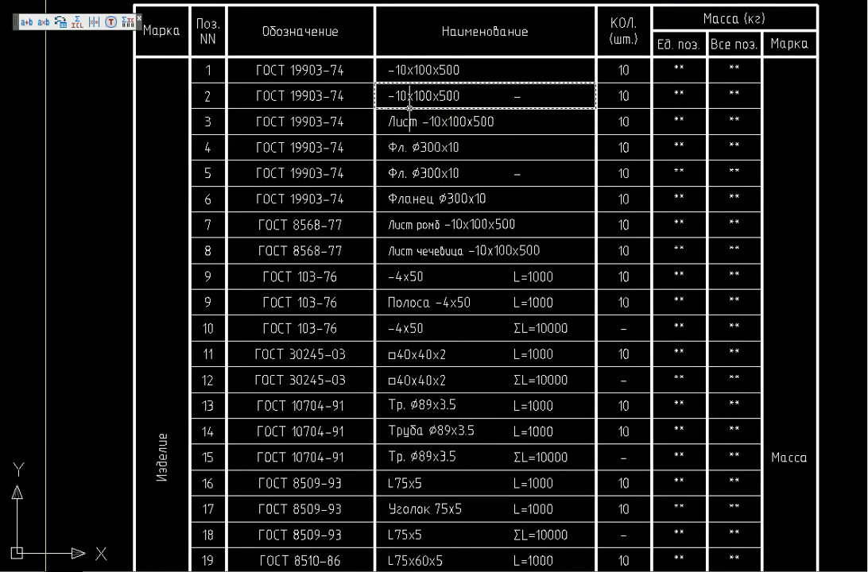
Pan down through rows 1–30 to the Armenian-titled table listing items 31–36.
middle_drag(423, 173, 428, 112)
middle_drag(476, 253, 438, 227)
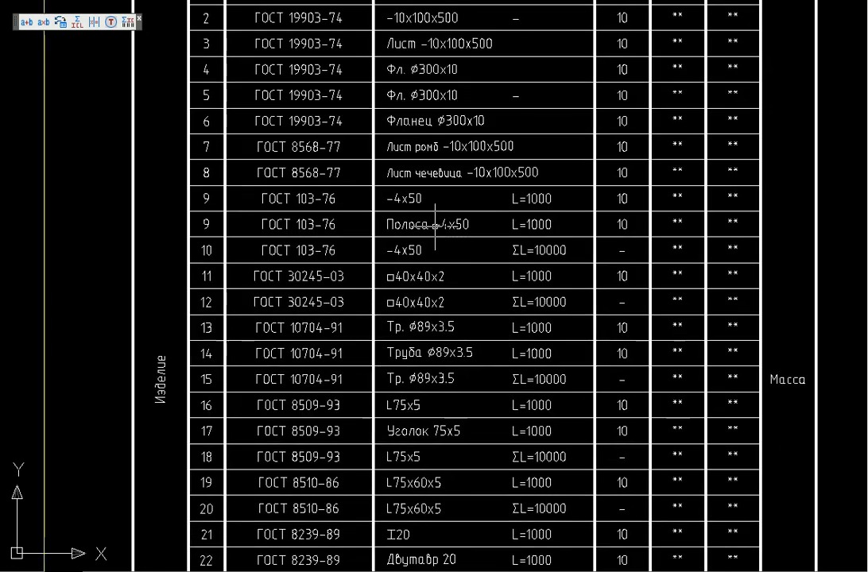
mouse_move(385, 342)
middle_down()
mouse_move(427, 252)
mouse_move(426, 232)
middle_up()
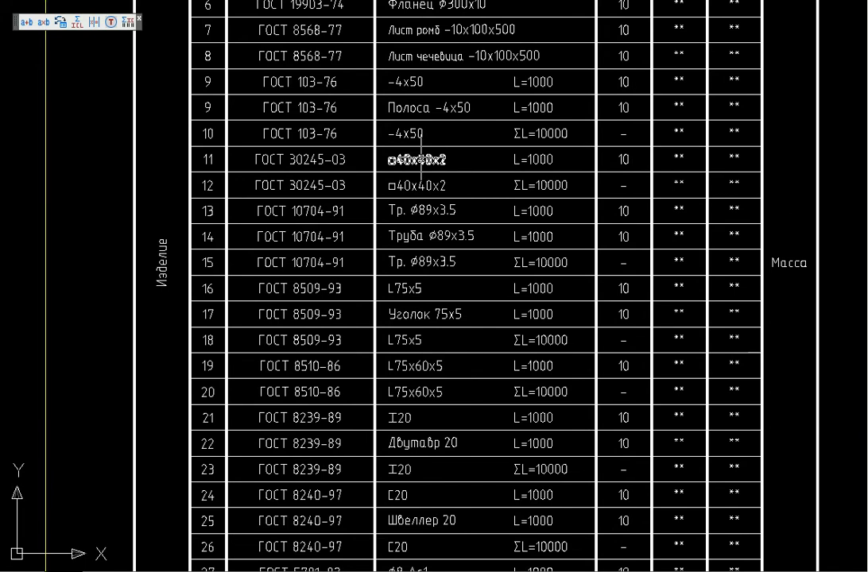
middle_drag(422, 339, 433, 322)
middle_drag(446, 225, 441, 194)
middle_drag(410, 295, 424, 172)
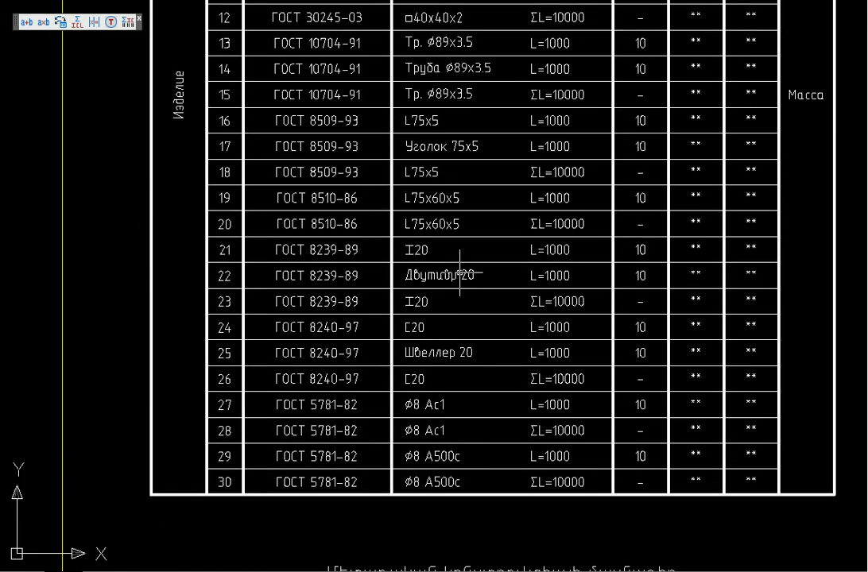
middle_drag(515, 496, 519, 349)
middle_drag(516, 393, 506, 310)
mouse_move(521, 466)
middle_down()
mouse_move(523, 393)
mouse_move(507, 310)
middle_up()
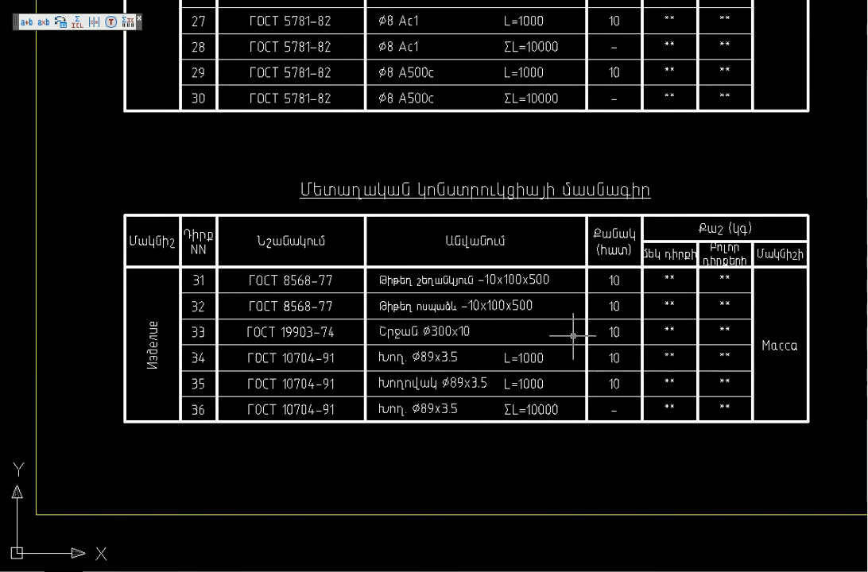
middle_drag(574, 335, 565, 437)
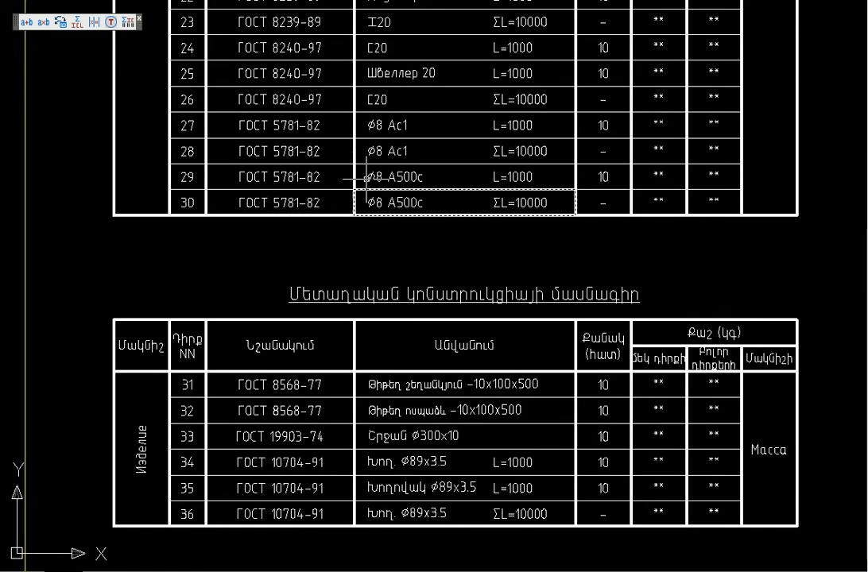
middle_drag(368, 189, 412, 278)
scroll(407, 229, up, 2)
scroll(383, 236, up, 1)
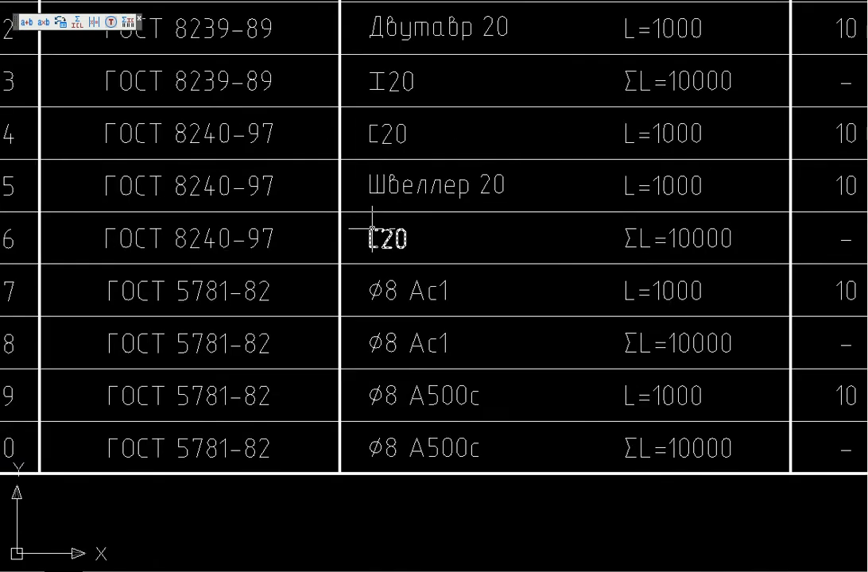
scroll(373, 232, down, 2)
scroll(398, 213, down, 2)
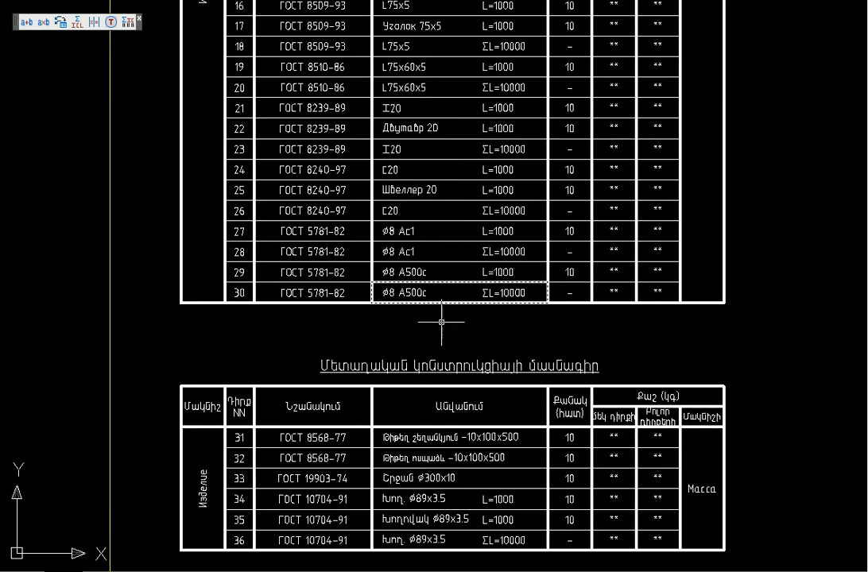
scroll(479, 329, down, 3)
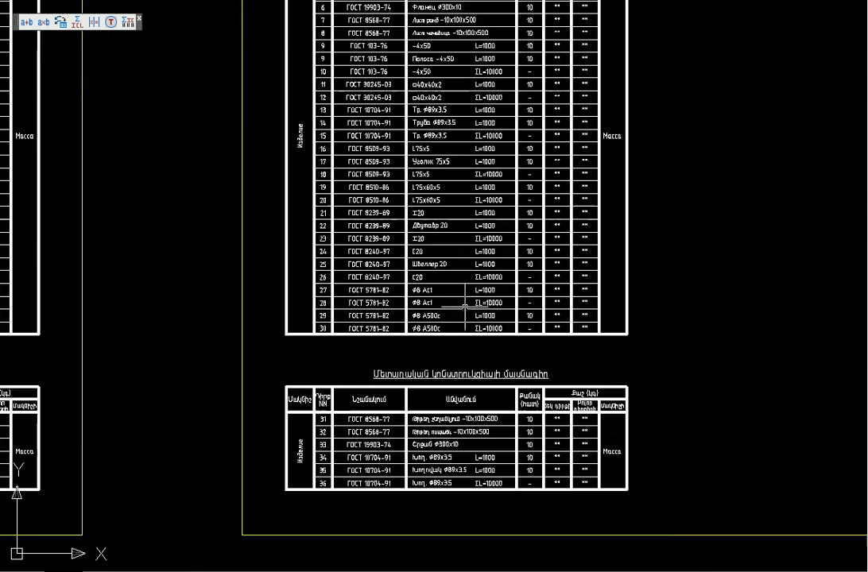
mouse_move(473, 277)
middle_down()
mouse_move(459, 290)
mouse_move(459, 200)
middle_up()
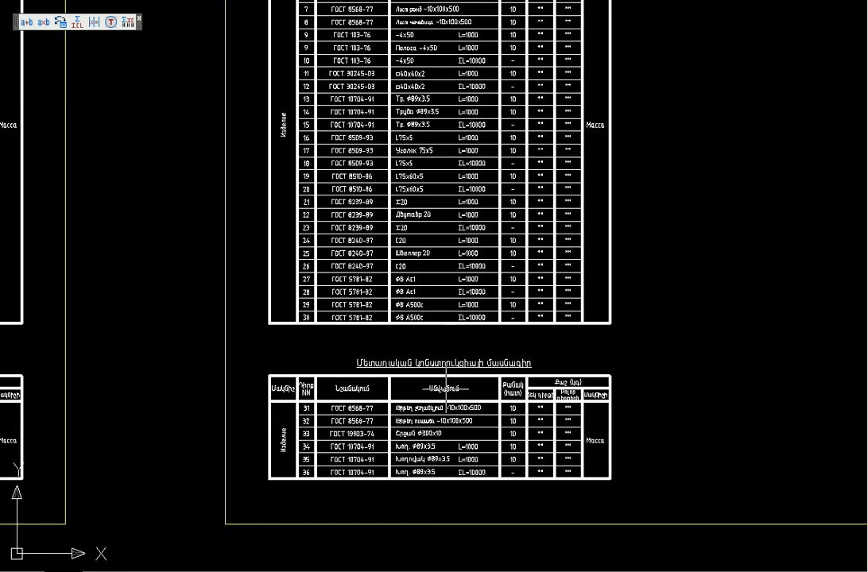
scroll(443, 445, up, 3)
middle_drag(472, 424, 451, 422)
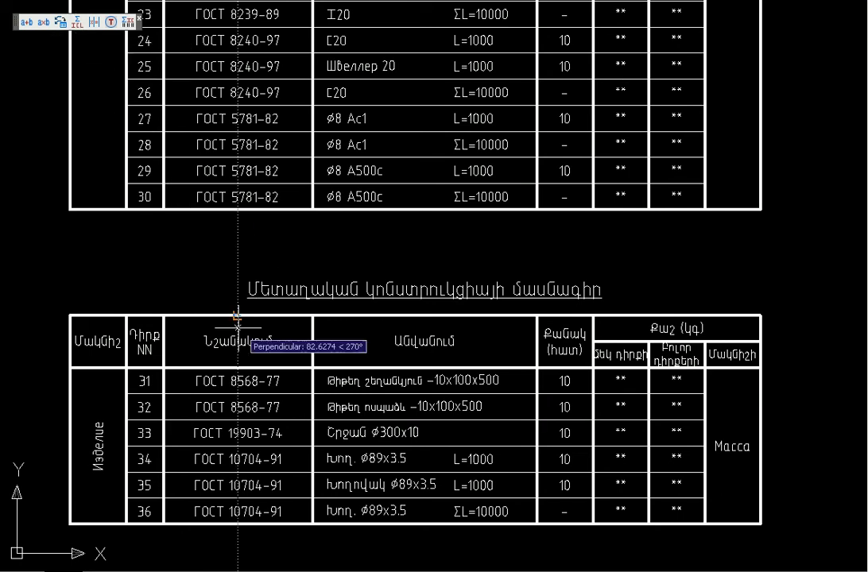
Window-select the lower table to compute masses for items 31–36, e.g. 4.2/41.5 and 73.8.
middle_drag(232, 319, 232, 251)
click(163, 300)
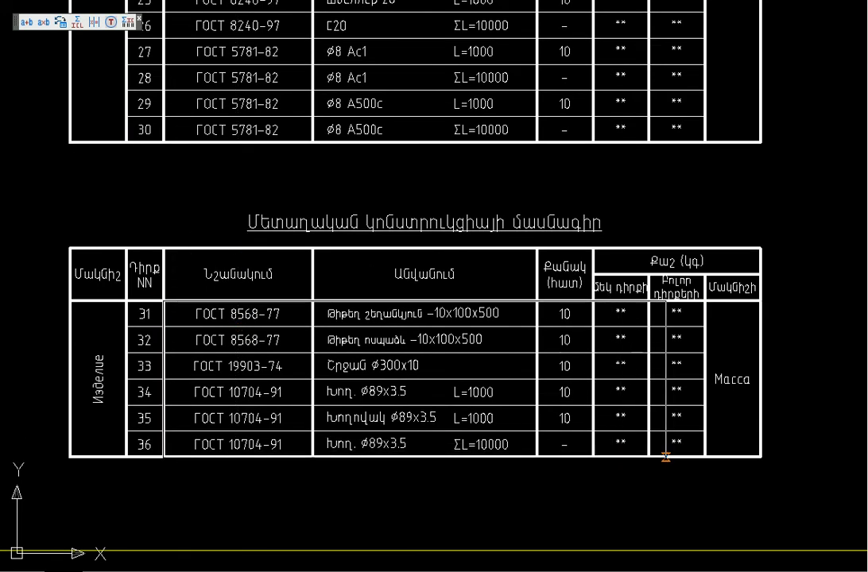
click(704, 457)
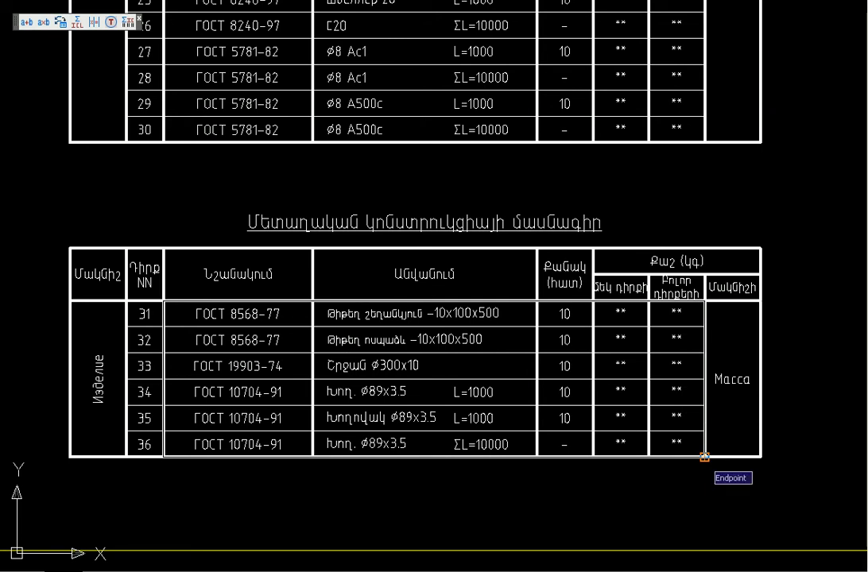
key(Return)
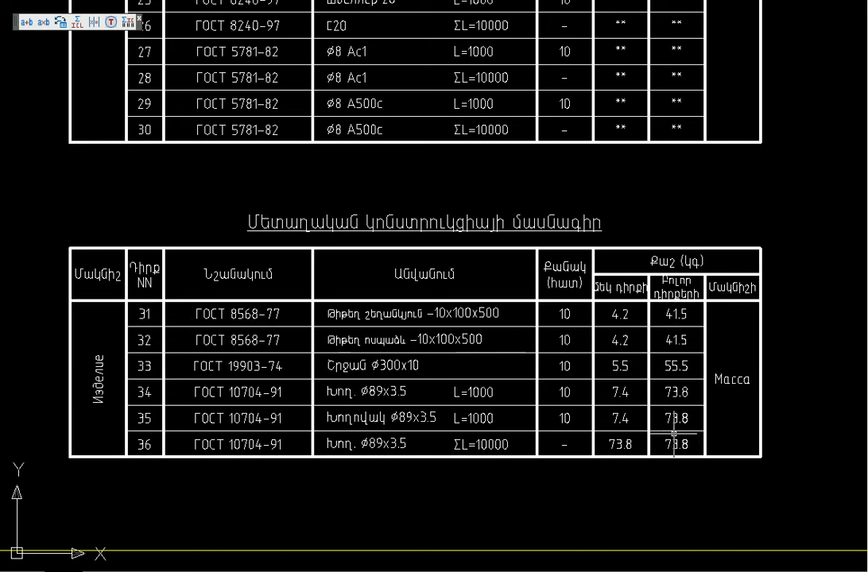
Select the row 31 and row 32 name texts in the lower table.
middle_drag(679, 179, 679, 188)
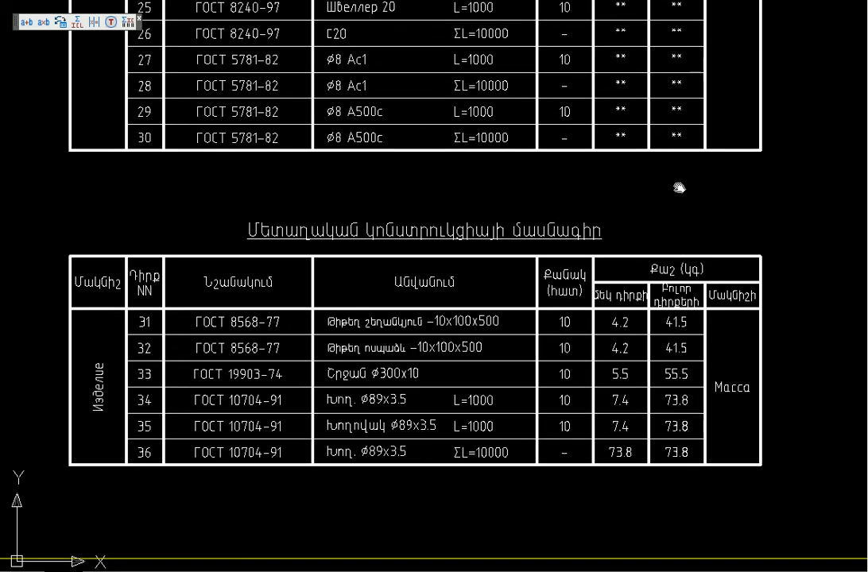
click(366, 319)
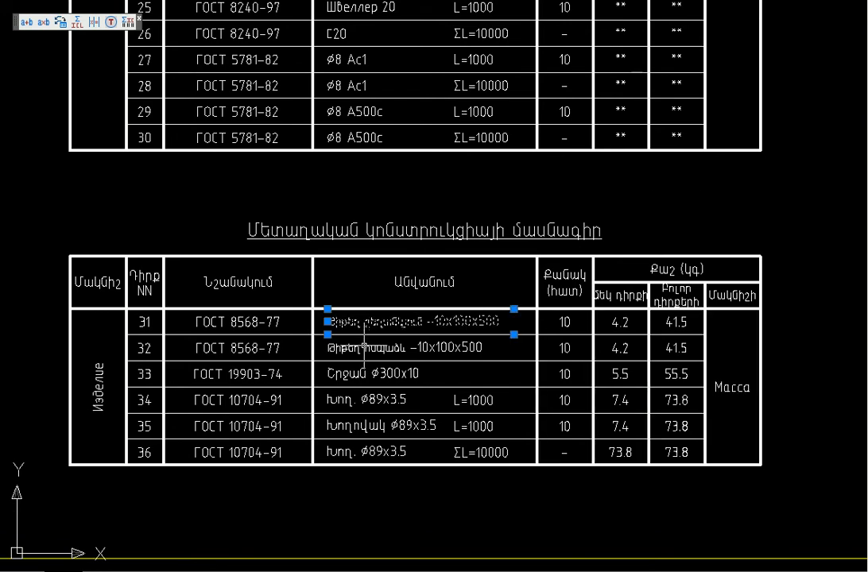
click(332, 347)
scroll(330, 362, up, 3)
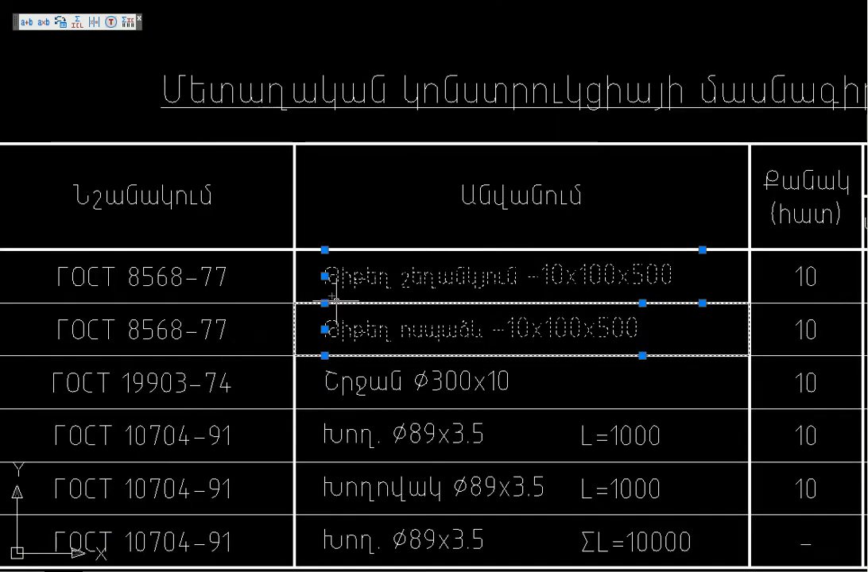
scroll(332, 300, down, 3)
Pan back up to the top rows of the upper metal-elements table.
mouse_move(332, 301)
middle_down()
mouse_move(403, 354)
mouse_move(443, 301)
middle_up()
scroll(430, 366, up, 3)
mouse_move(430, 367)
middle_down()
mouse_move(358, 411)
mouse_move(280, 291)
middle_up()
scroll(296, 394, down, 1)
scroll(98, 178, down, 1)
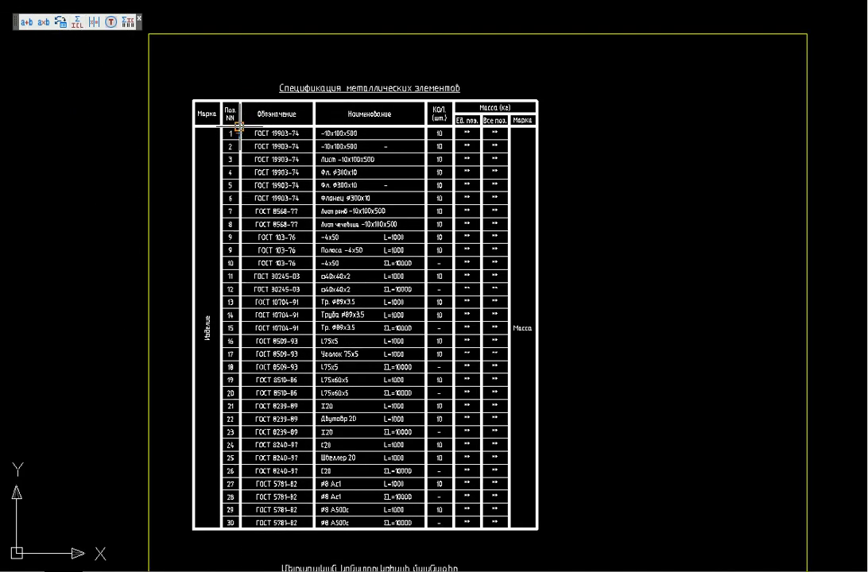
Fill the upper table's masses, from 3.9/39.3 to 210 kg, totalling 2149.9.
click(508, 528)
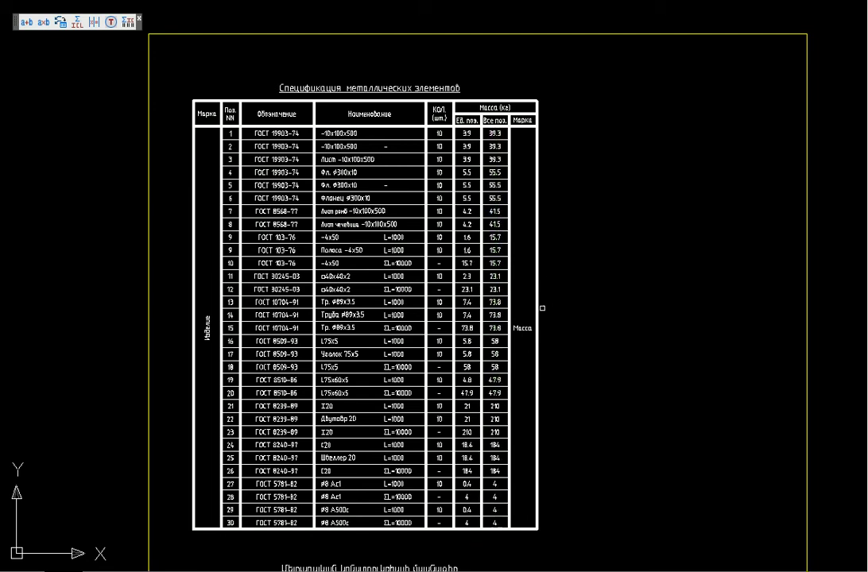
scroll(526, 334, up, 3)
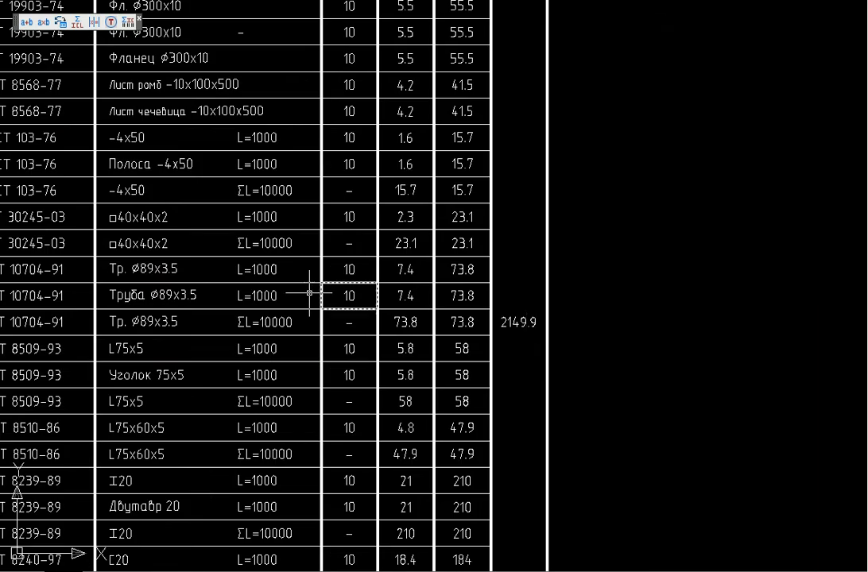
middle_drag(309, 293, 549, 304)
scroll(560, 318, down, 3)
scroll(562, 334, up, 2)
scroll(565, 298, up, 1)
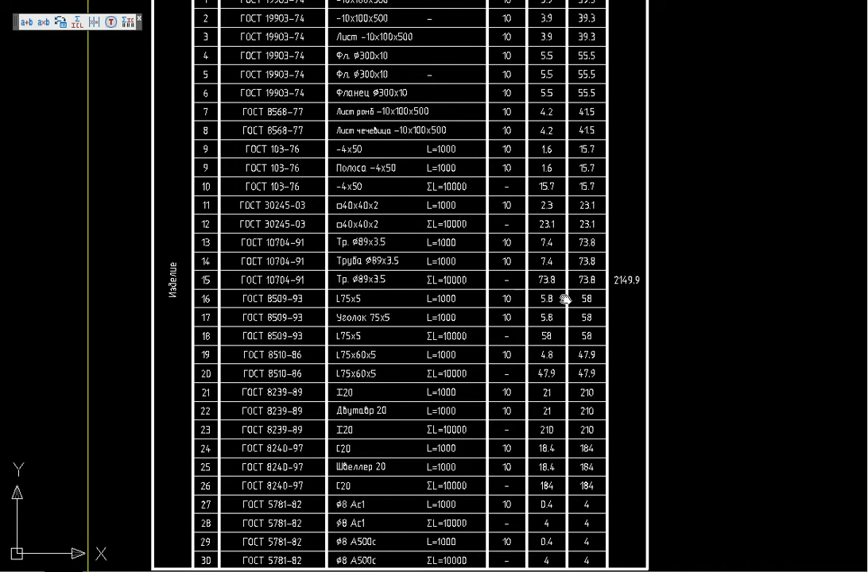
scroll(565, 298, down, 2)
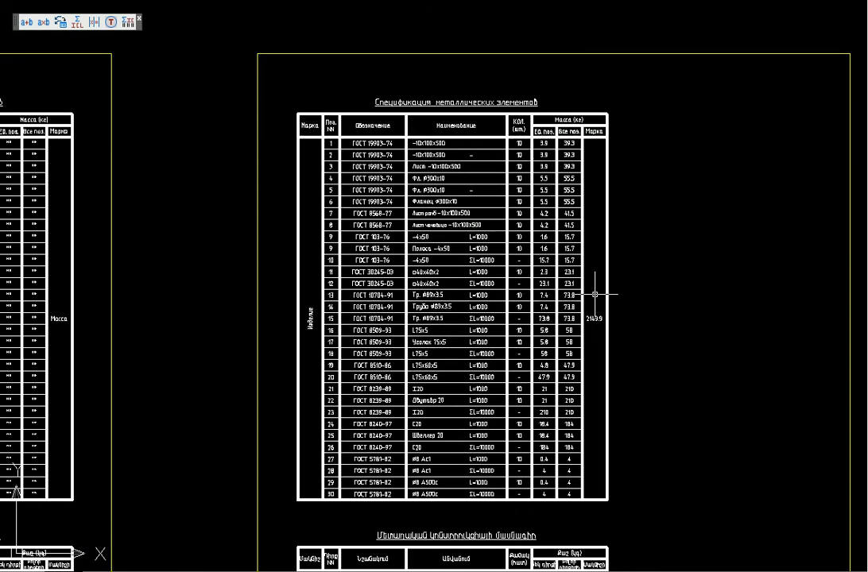
Zoom out and pan to an overview of all the drawing sheets.
middle_drag(497, 283, 578, 298)
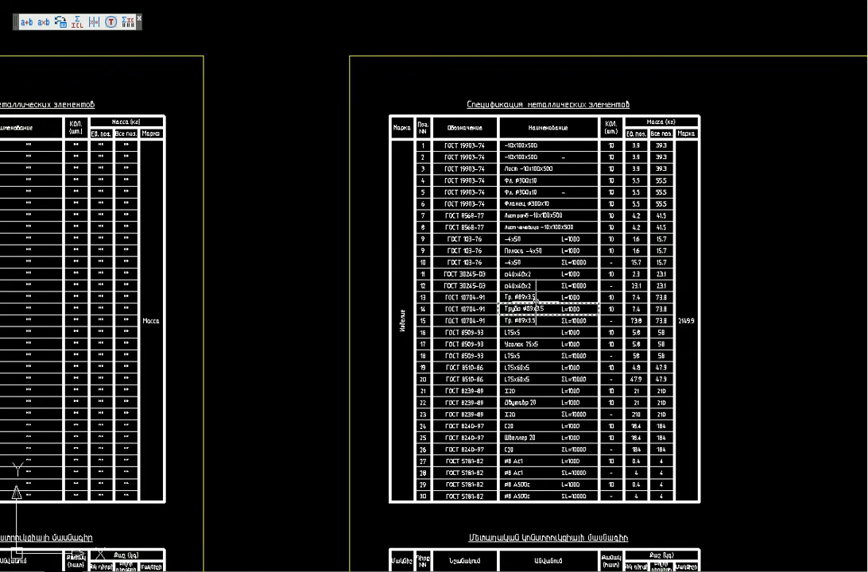
middle_drag(562, 238, 514, 189)
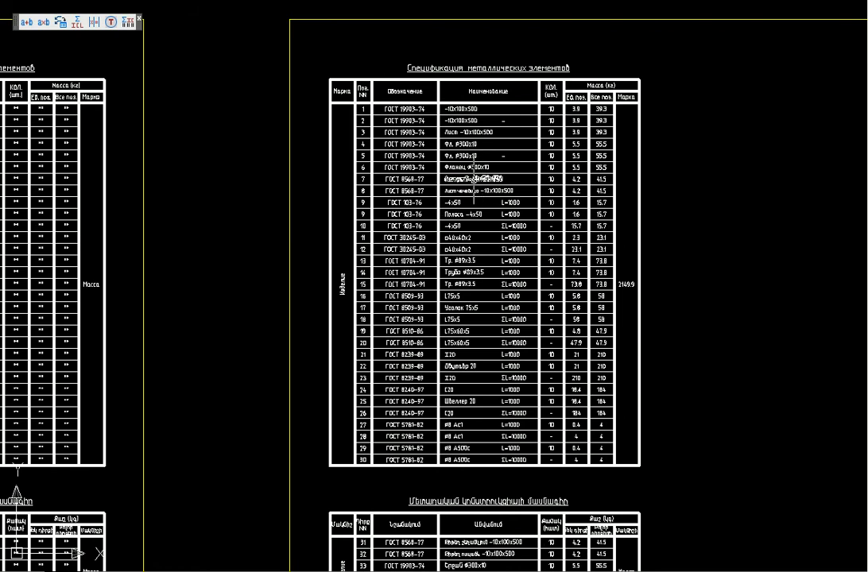
scroll(471, 111, up, 4)
scroll(469, 198, up, 1)
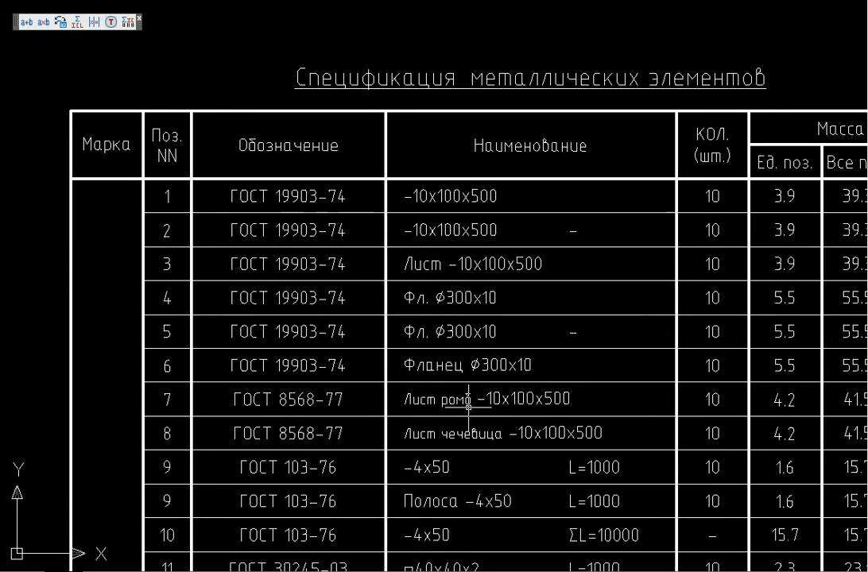
scroll(469, 407, down, 3)
scroll(553, 190, down, 5)
middle_drag(490, 164, 562, 287)
Pan to the top-left sheet and zoom toward its section drawings.
middle_drag(390, 186, 502, 329)
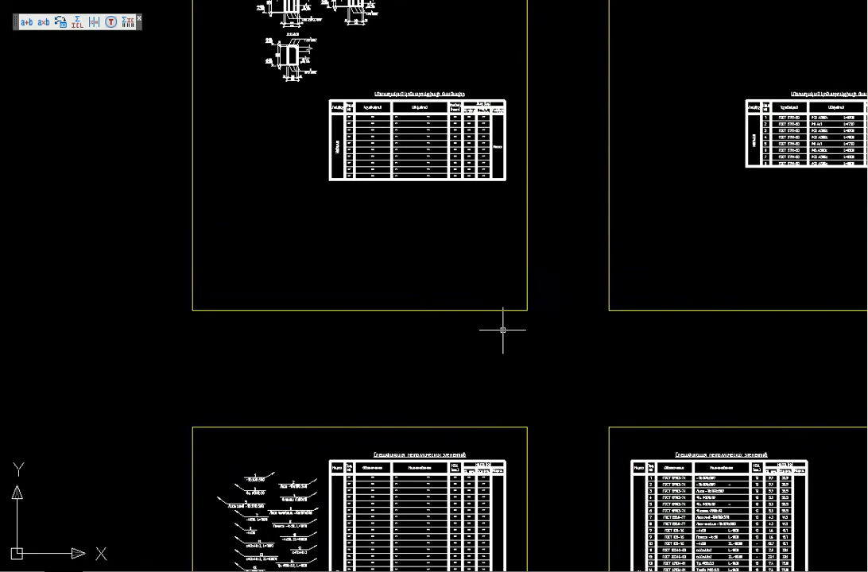
middle_drag(479, 177, 536, 355)
scroll(459, 233, up, 5)
middle_drag(460, 233, 467, 189)
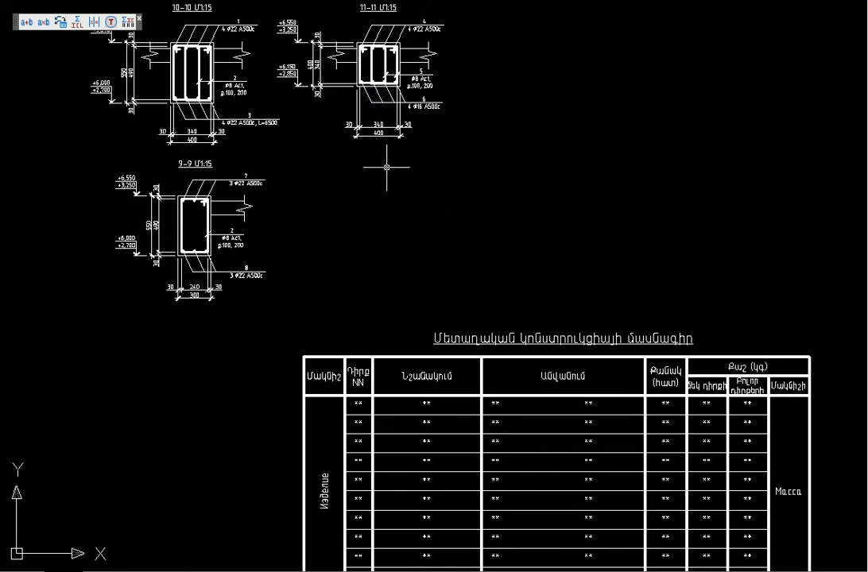
middle_drag(386, 166, 388, 228)
scroll(379, 187, up, 2)
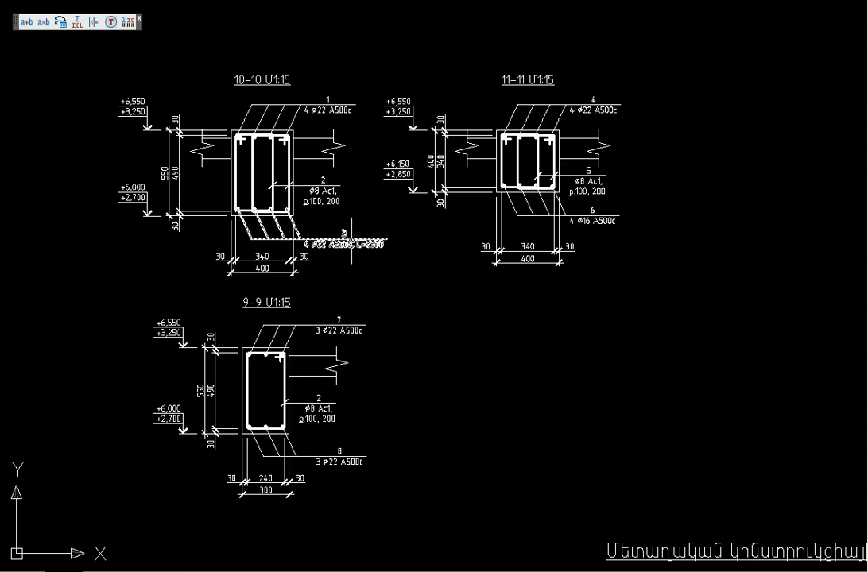
mouse_move(60, 22)
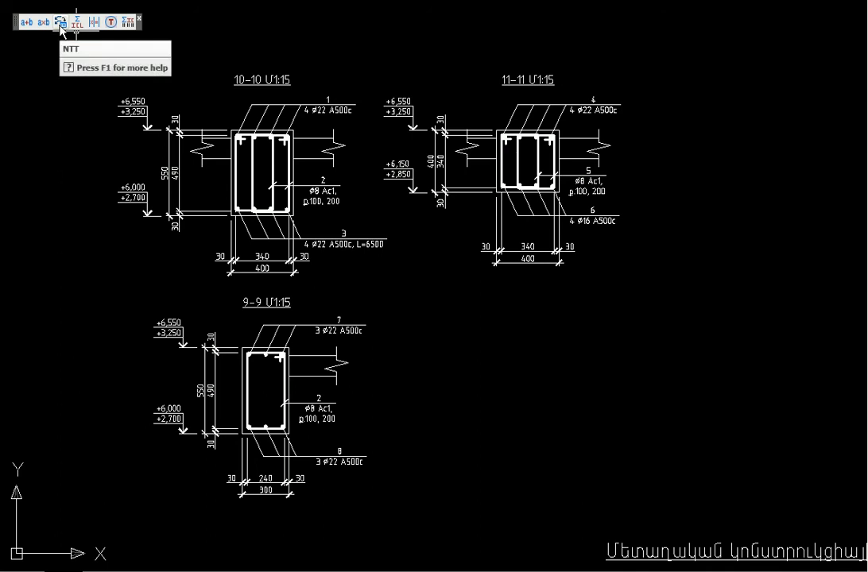
Zoom into sections 11-11 and 10-10 at 1:15.
middle_drag(298, 100, 304, 109)
scroll(304, 109, up, 3)
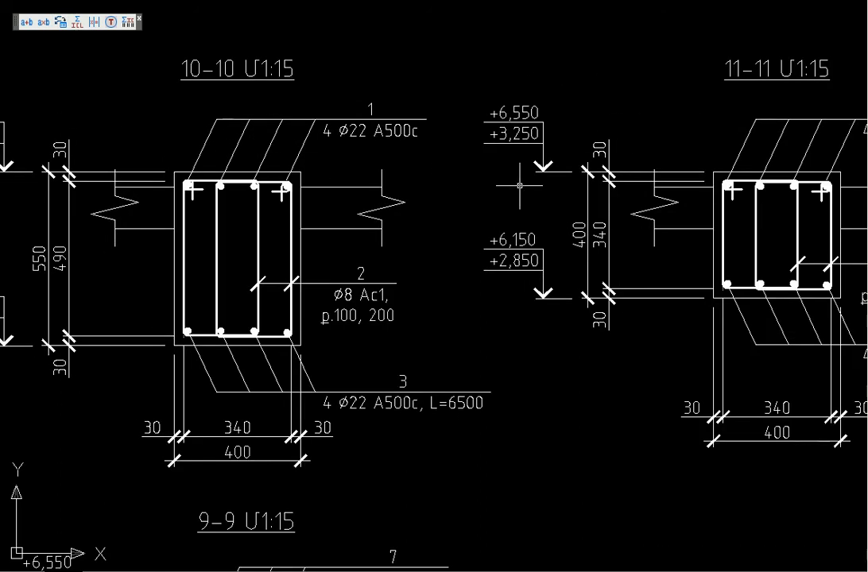
middle_drag(518, 185, 372, 161)
middle_drag(697, 149, 628, 94)
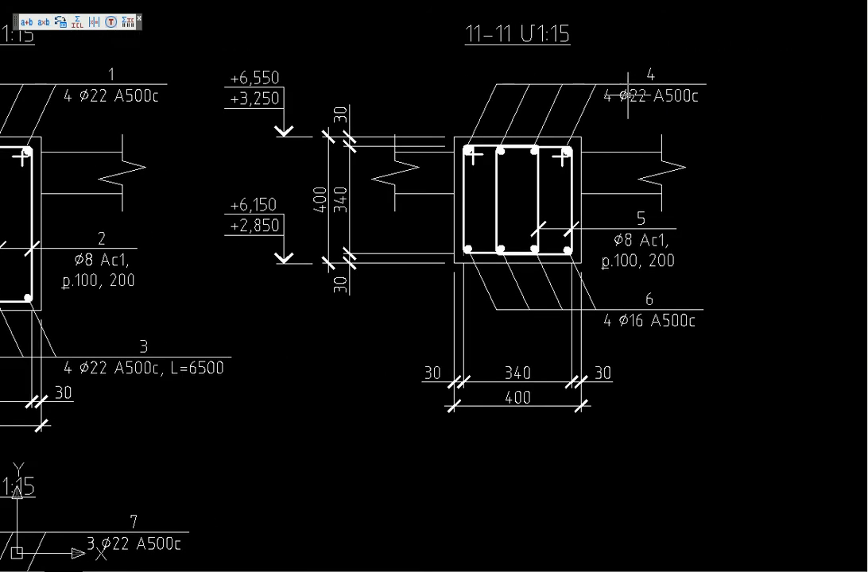
middle_drag(44, 274, 307, 199)
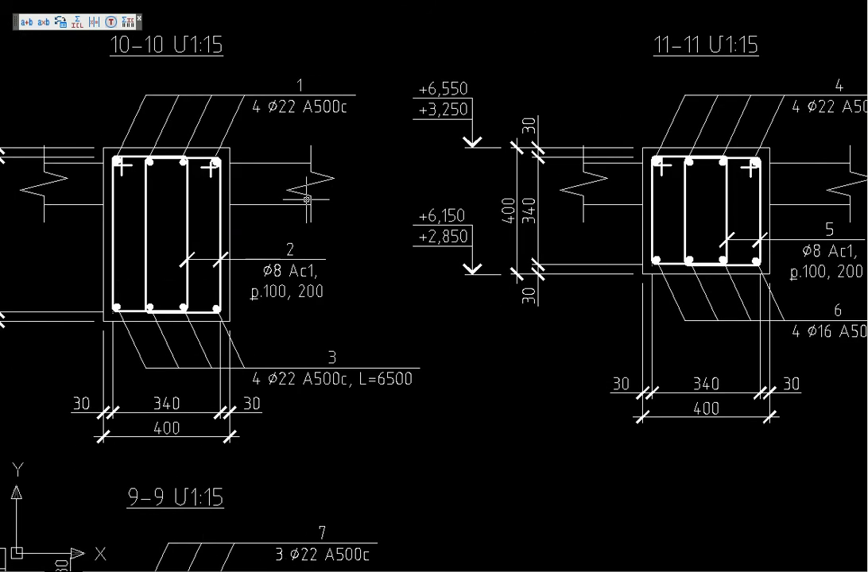
mouse_move(320, 95)
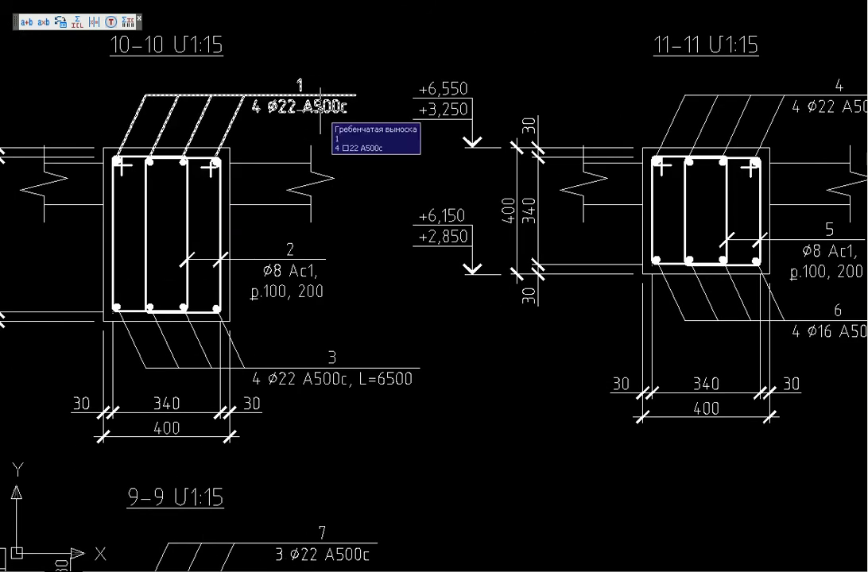
scroll(347, 102, up, 1)
scroll(343, 103, up, 1)
scroll(358, 140, down, 2)
Inspect leader 3 of section 10-10 (4 ⌀22 A500c, L=6500), then deselect it.
middle_drag(368, 300, 328, 221)
scroll(328, 220, up, 3)
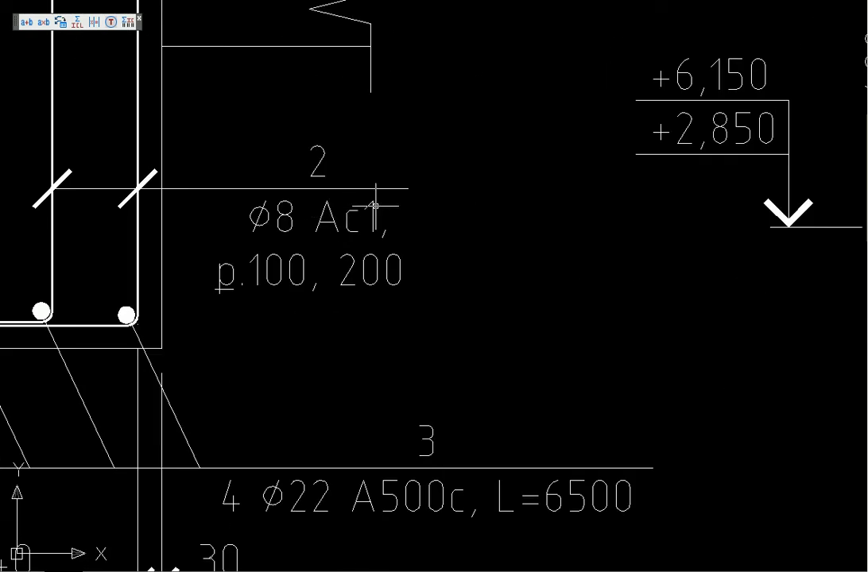
scroll(376, 205, down, 3)
middle_drag(554, 294, 506, 186)
scroll(449, 213, up, 3)
click(449, 217)
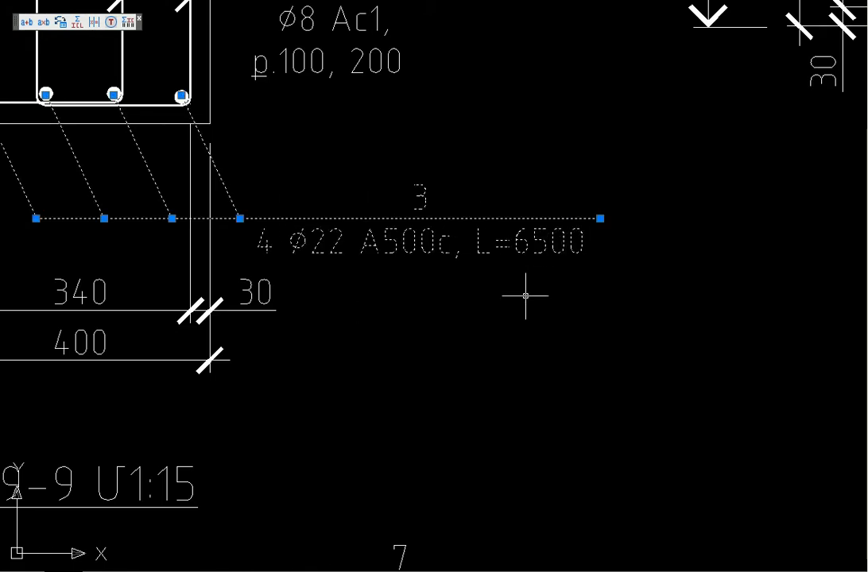
scroll(430, 188, down, 3)
scroll(366, 162, down, 3)
scroll(465, 257, up, 1)
middle_drag(463, 257, 461, 258)
key(Escape)
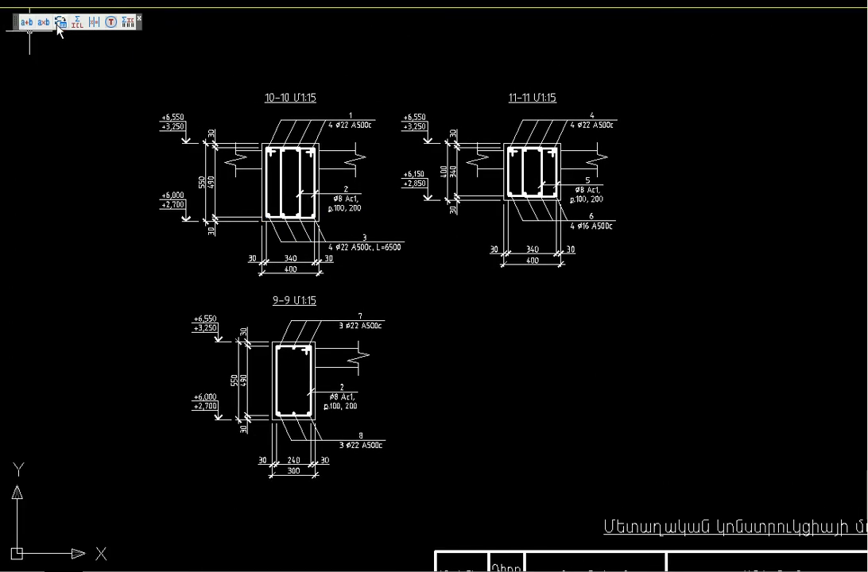
Fill rebar schedule items 1–8 under GOST 5781-82 from the leaders of sections 10-10, 11-11 and 9-9.
click(723, 504)
click(92, 75)
middle_drag(475, 368, 191, 161)
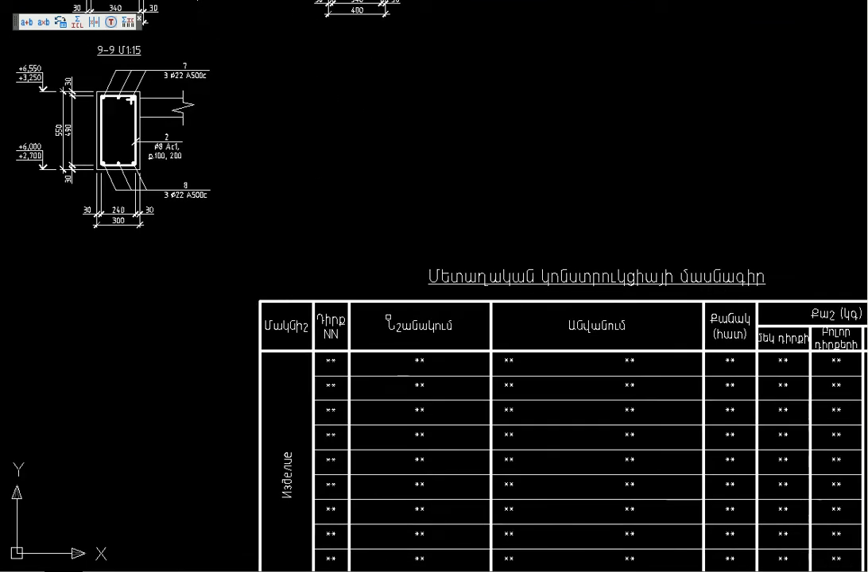
key(Escape)
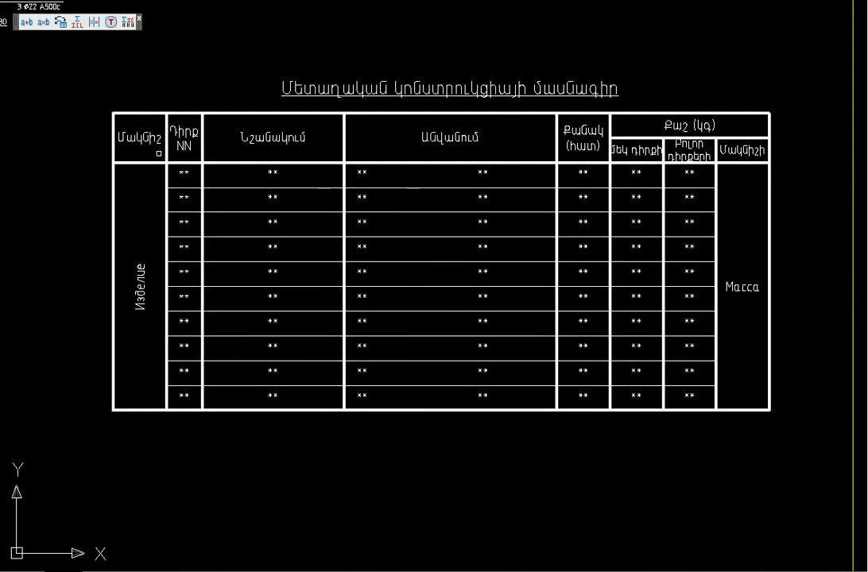
click(158, 153)
click(504, 455)
key(Return)
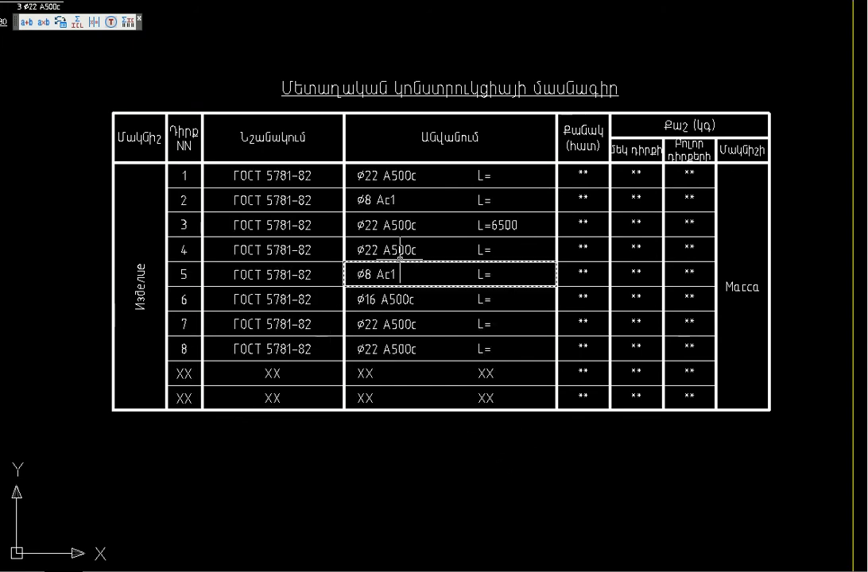
scroll(429, 287, up, 2)
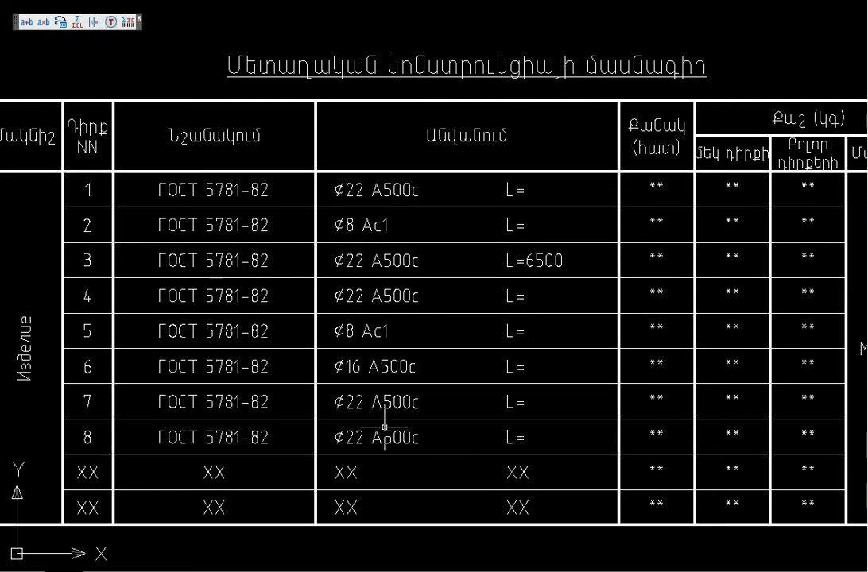
scroll(384, 415, down, 5)
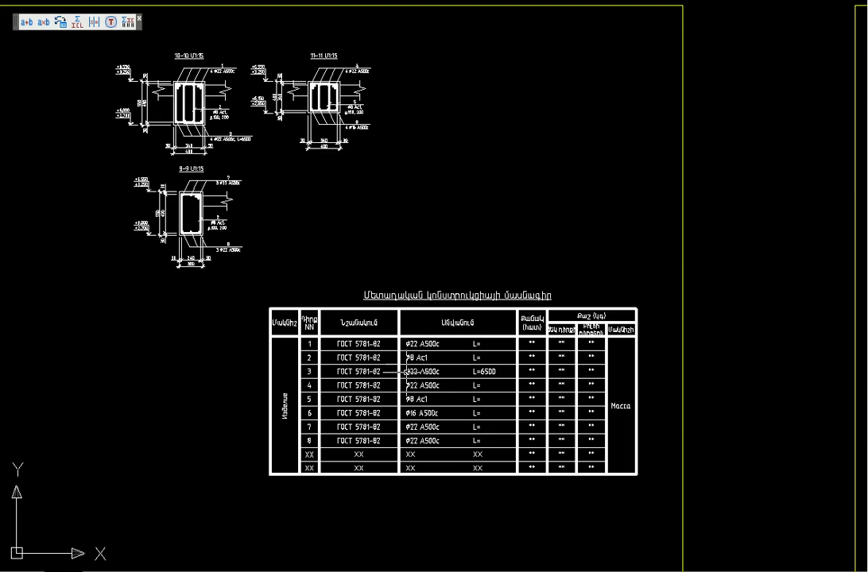
scroll(253, 77, up, 2)
scroll(664, 465, up, 2)
scroll(551, 381, up, 1)
middle_drag(551, 381, 440, 406)
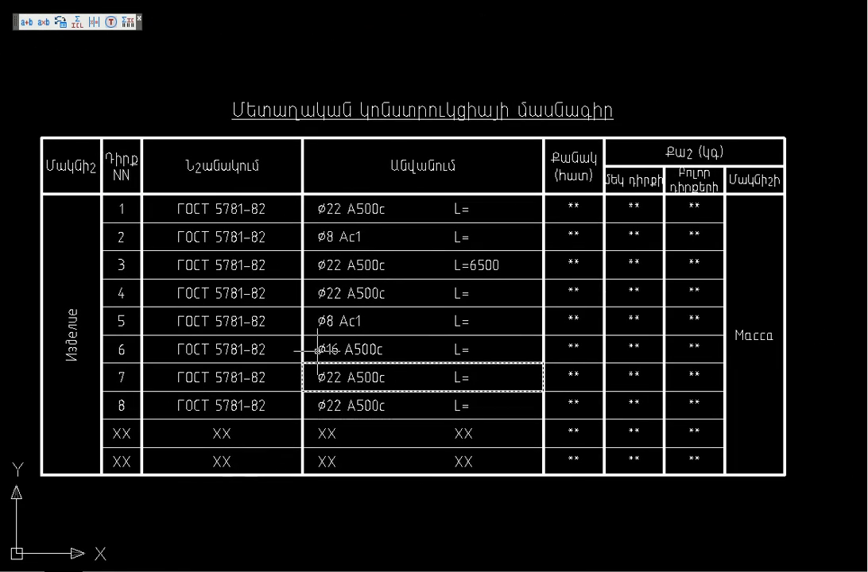
middle_drag(306, 341, 326, 377)
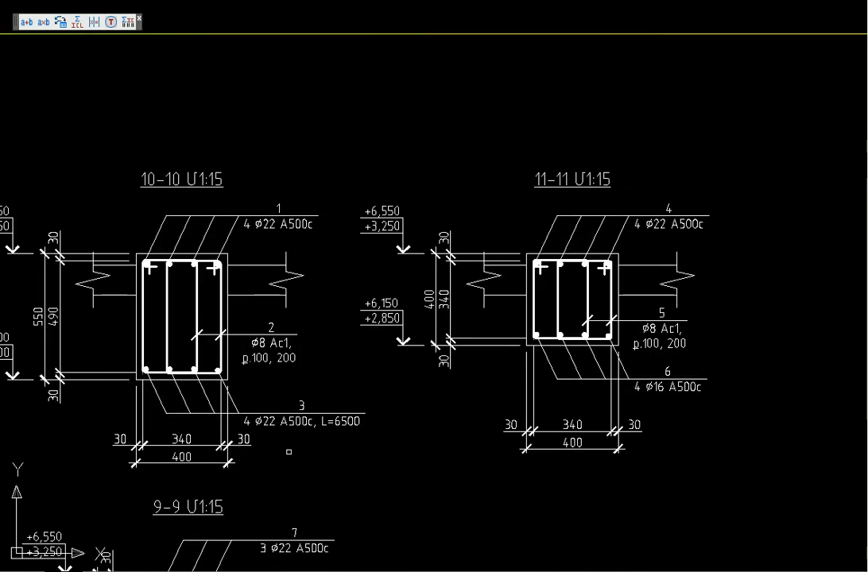
middle_drag(571, 533, 120, 143)
scroll(120, 143, up, 3)
middle_drag(201, 276, 377, 260)
scroll(391, 239, up, 1)
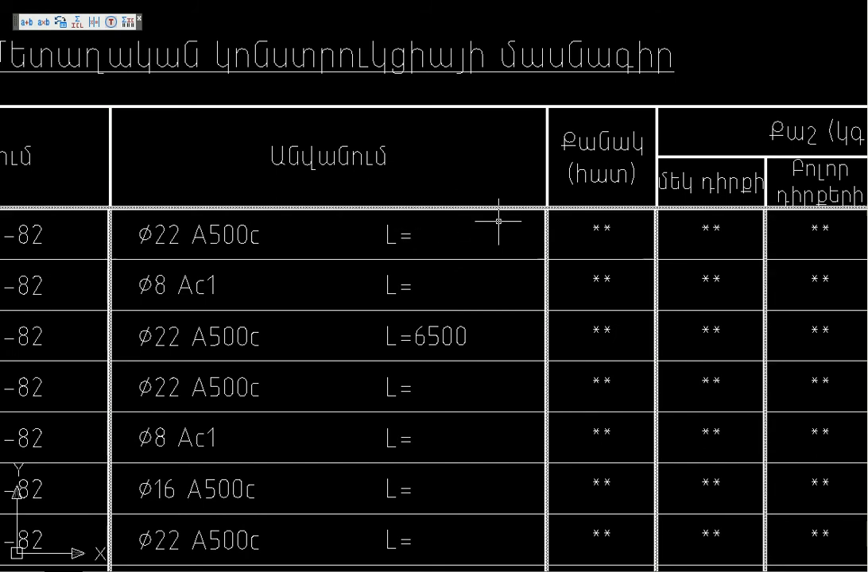
scroll(506, 168, down, 3)
scroll(606, 296, up, 1)
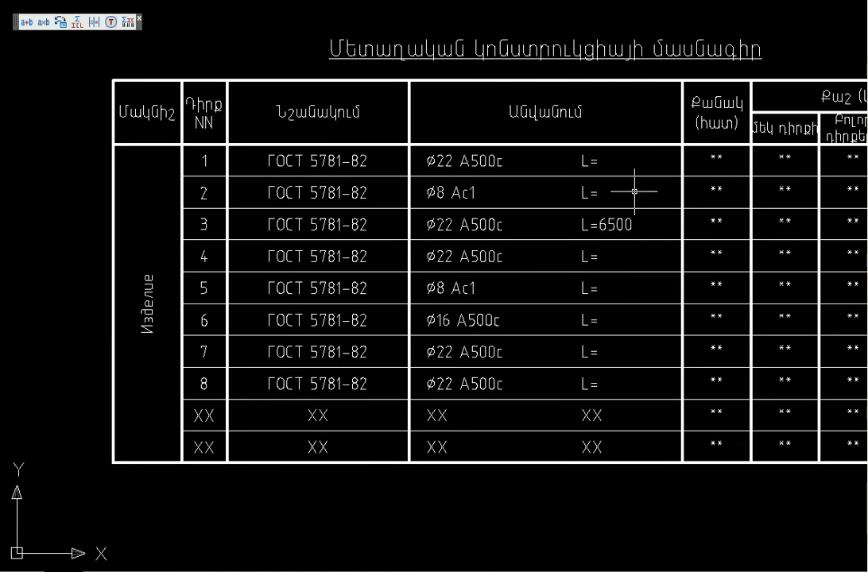
middle_drag(520, 146, 457, 277)
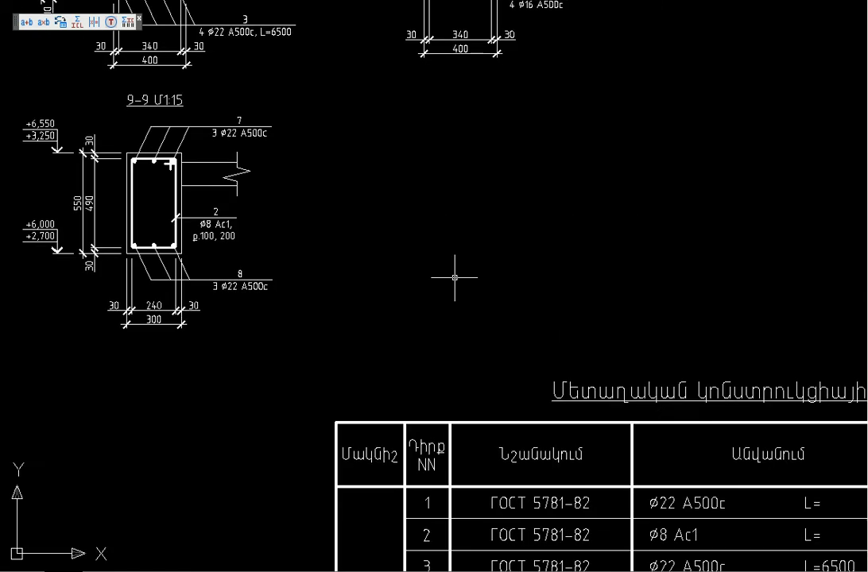
mouse_move(697, 394)
middle_down()
mouse_move(629, 384)
mouse_move(591, 311)
mouse_move(595, 287)
middle_up()
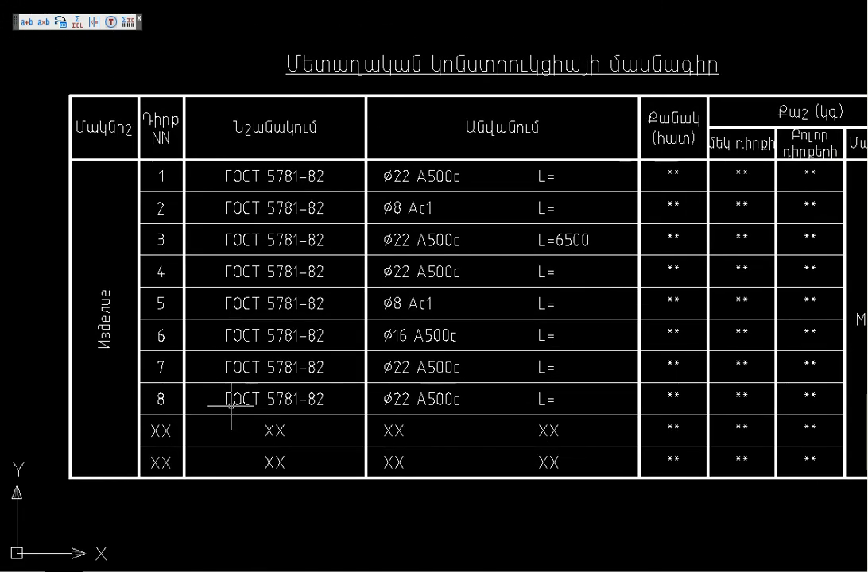
Delete the two unused XX placeholder rows from the rebar schedule.
click(123, 407)
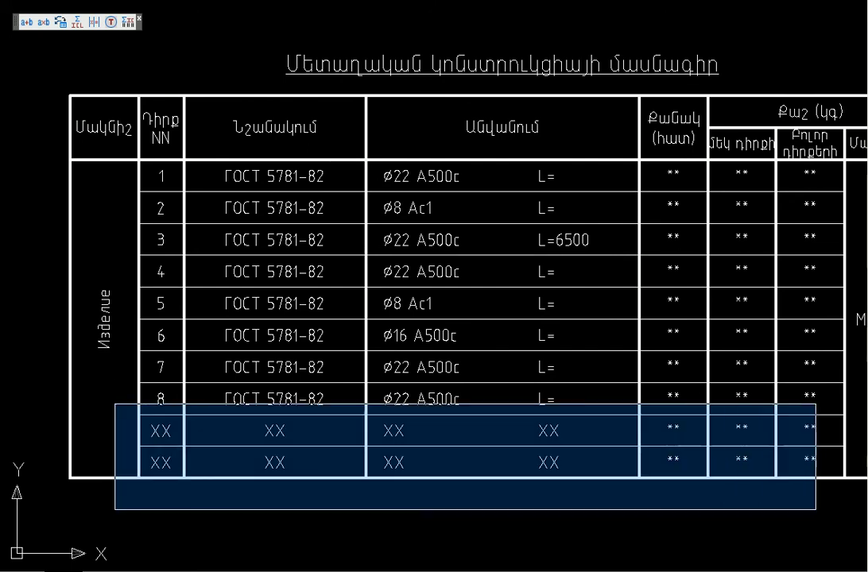
middle_drag(814, 509, 760, 496)
click(825, 502)
key(Delete)
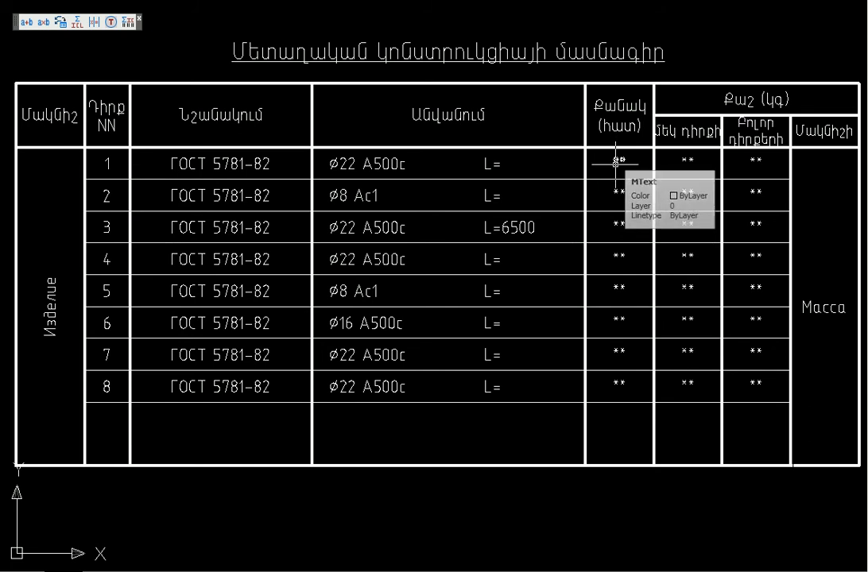
Zoom into the right-hand sheet's schedule showing lengths and quantities, e.g. item 2 L=1720, 152 pieces.
scroll(500, 300, down, 5)
middle_drag(581, 335, 296, 296)
scroll(422, 234, up, 3)
scroll(406, 194, up, 2)
scroll(508, 243, up, 2)
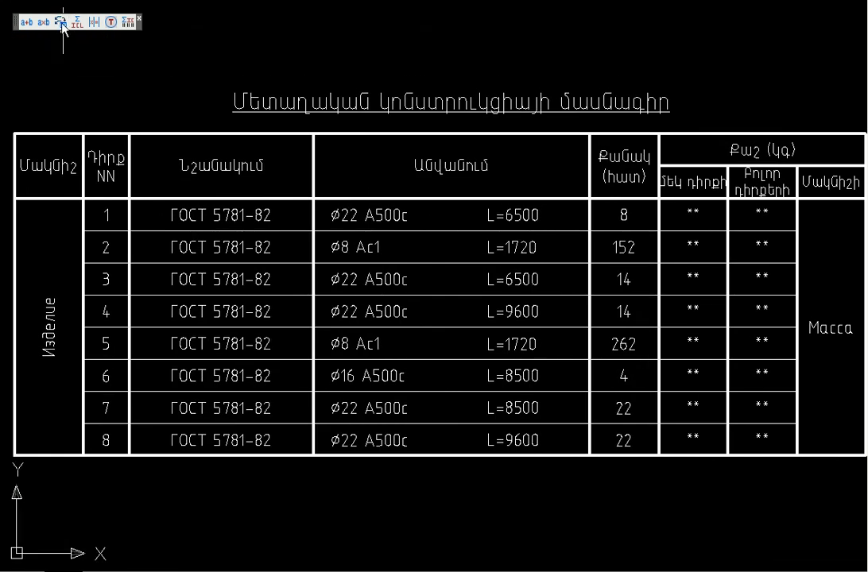
Compute rebar masses for items 1–8, from 0.7/103.3 to 28.6/629.4 kg.
click(63, 24)
click(128, 197)
click(800, 467)
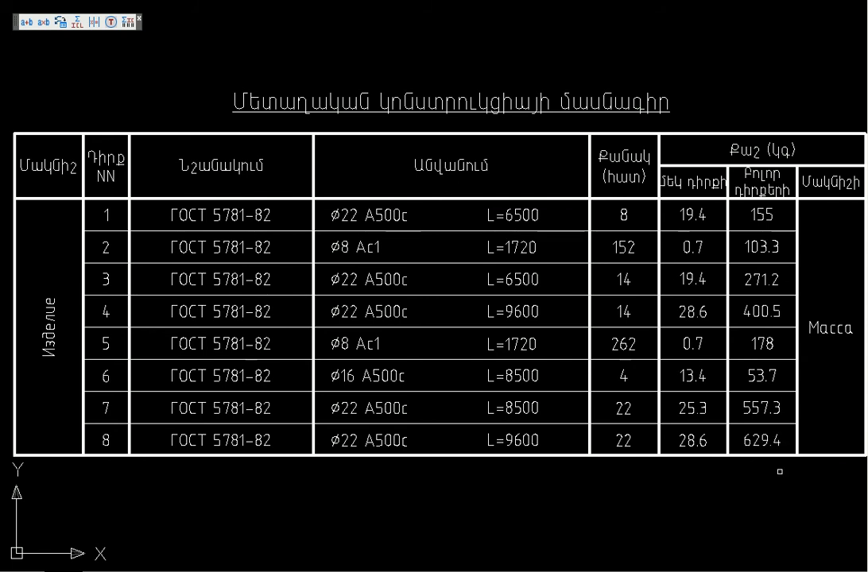
right_click(721, 307)
key(Escape)
Zoom to the sheet with item leaders 1–38, then zoom to the whole drawing.
scroll(798, 320, down, 5)
scroll(578, 299, down, 2)
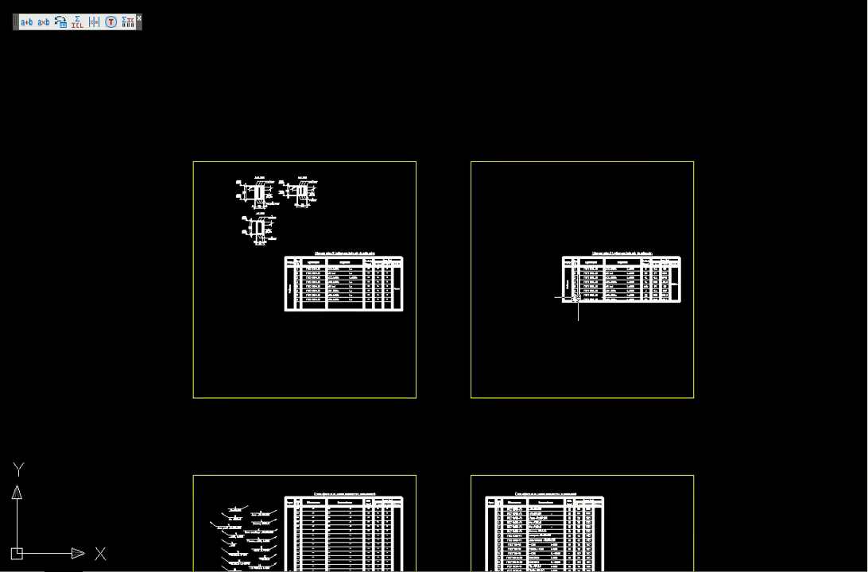
middle_drag(348, 392, 457, 116)
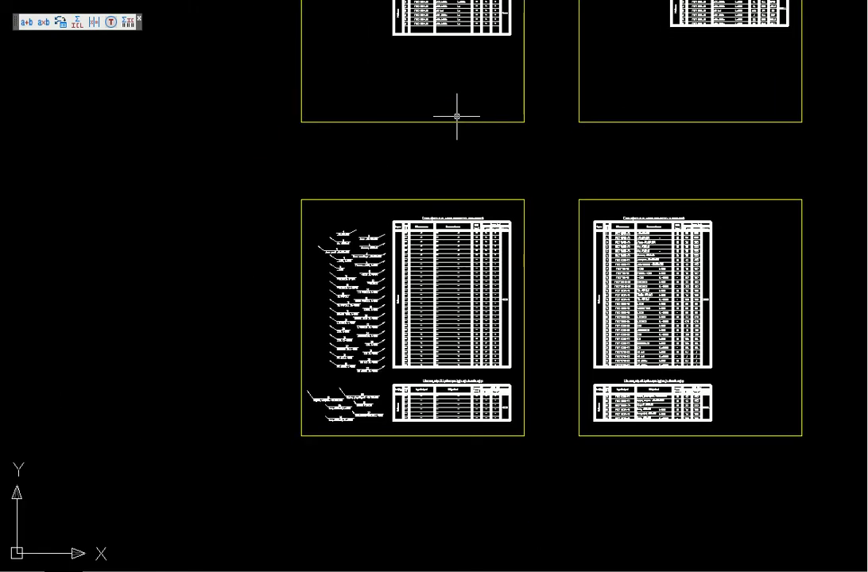
scroll(388, 369, up, 1)
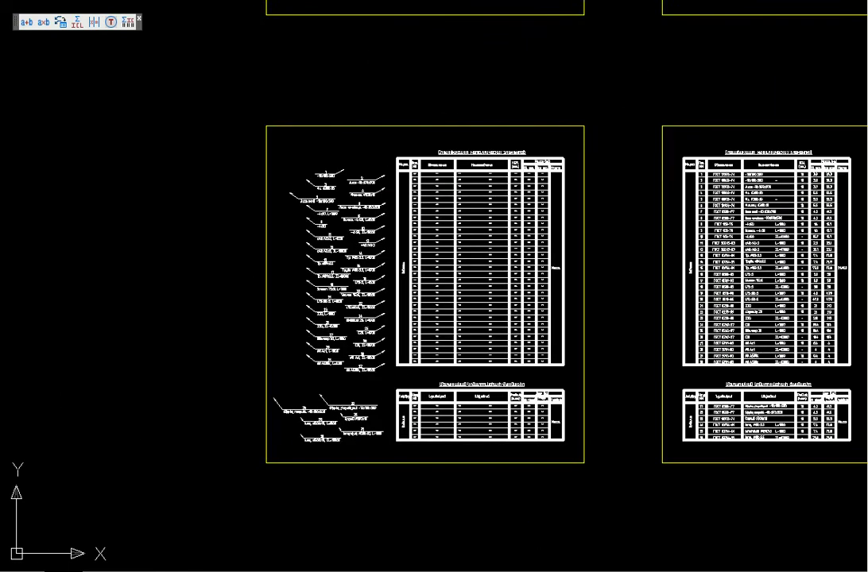
scroll(388, 369, up, 1)
scroll(413, 334, up, 1)
middle_drag(421, 252, 460, 396)
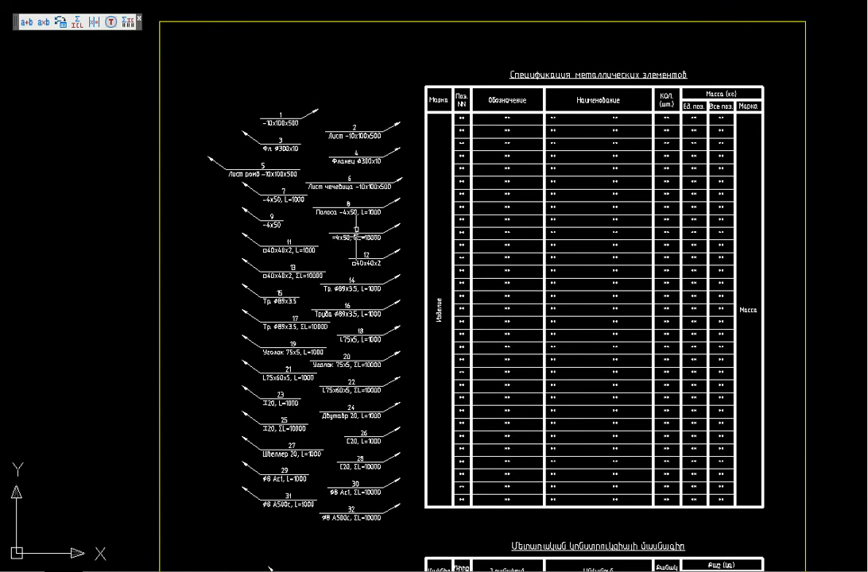
scroll(356, 231, up, 1)
middle_drag(302, 360, 442, 233)
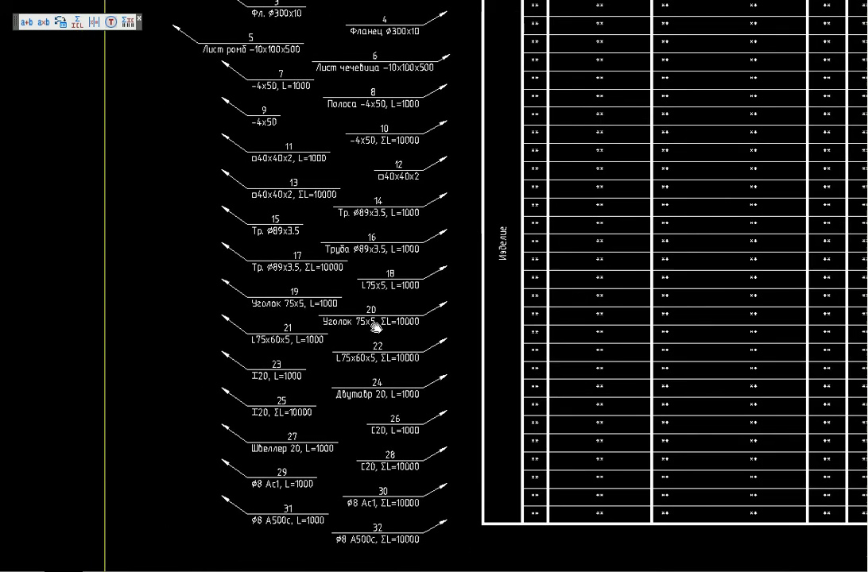
mouse_move(423, 314)
middle_down()
mouse_move(487, 248)
mouse_move(482, 453)
middle_up()
middle_click(478, 361)
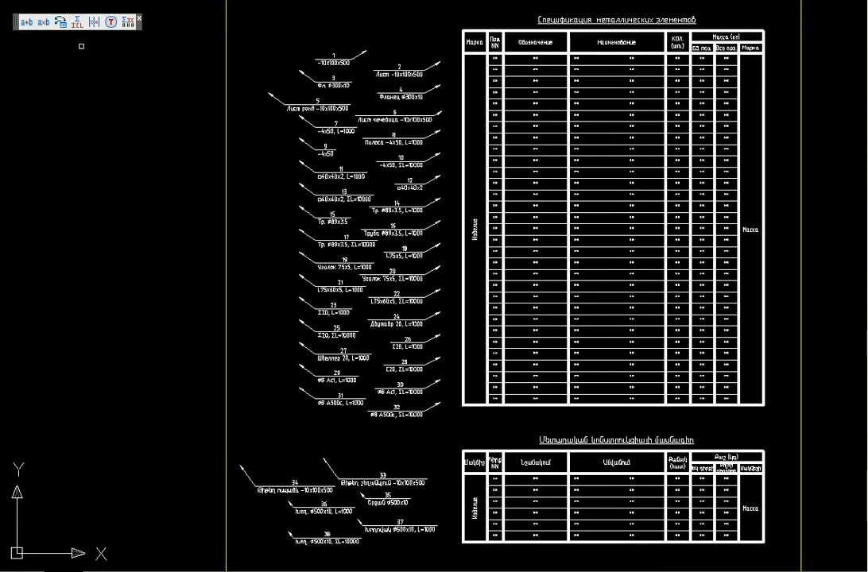
Crossing-select all the leader callouts as the specification source.
click(425, 546)
click(278, 30)
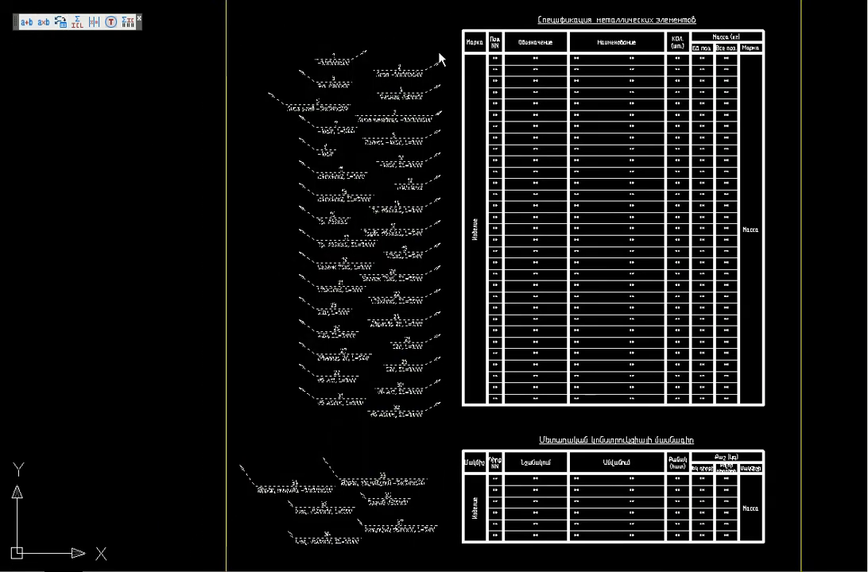
scroll(491, 57, up, 6)
scroll(457, 46, down, 6)
Fill the table with items 1–37, GOST designations and names such as ГОСТ 19903-74 −10x100x500.
click(460, 43)
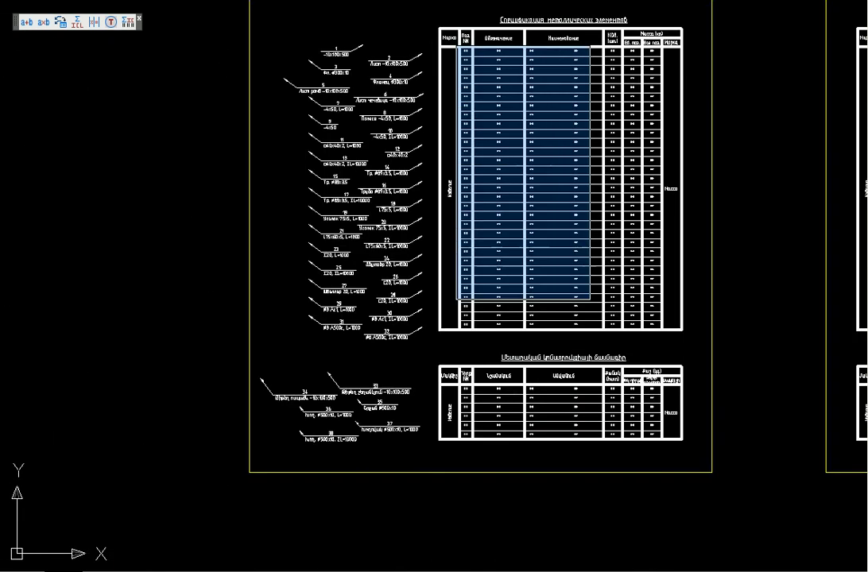
click(594, 457)
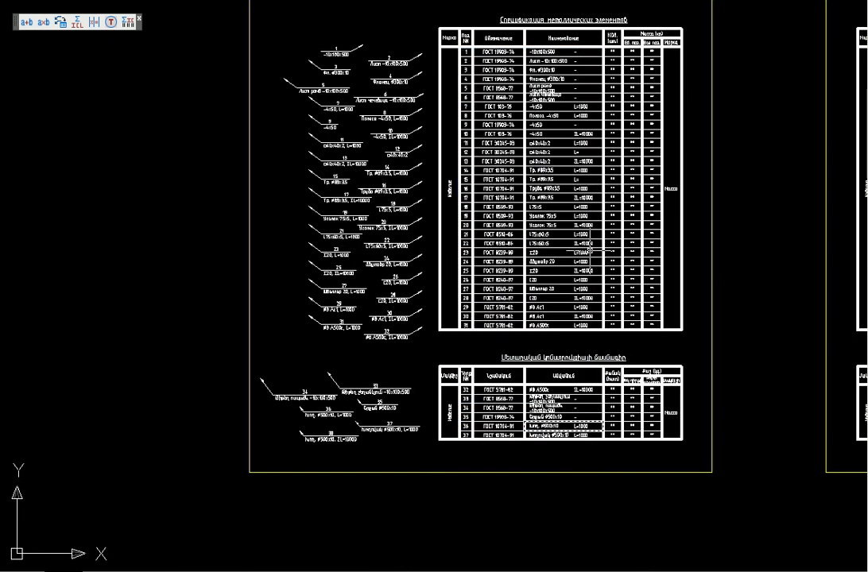
scroll(590, 116, up, 6)
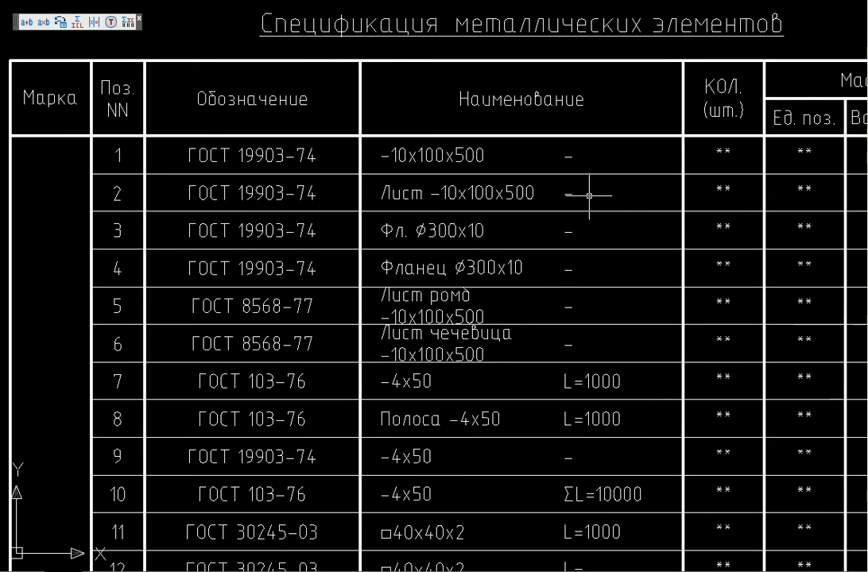
middle_drag(639, 192, 566, 77)
scroll(590, 301, down, 4)
Compare against the neighbouring mass-filled table, then zoom out to the four sheets.
middle_drag(590, 297, 615, 151)
scroll(619, 103, up, 3)
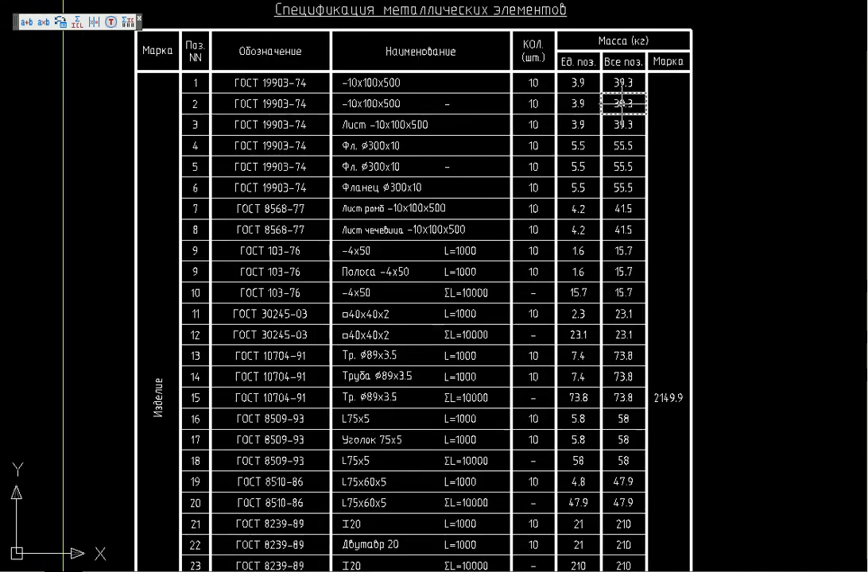
mouse_move(608, 83)
middle_down()
mouse_move(417, 163)
mouse_move(828, 189)
middle_up()
scroll(755, 183, down, 4)
scroll(677, 231, down, 4)
middle_drag(683, 133, 546, 310)
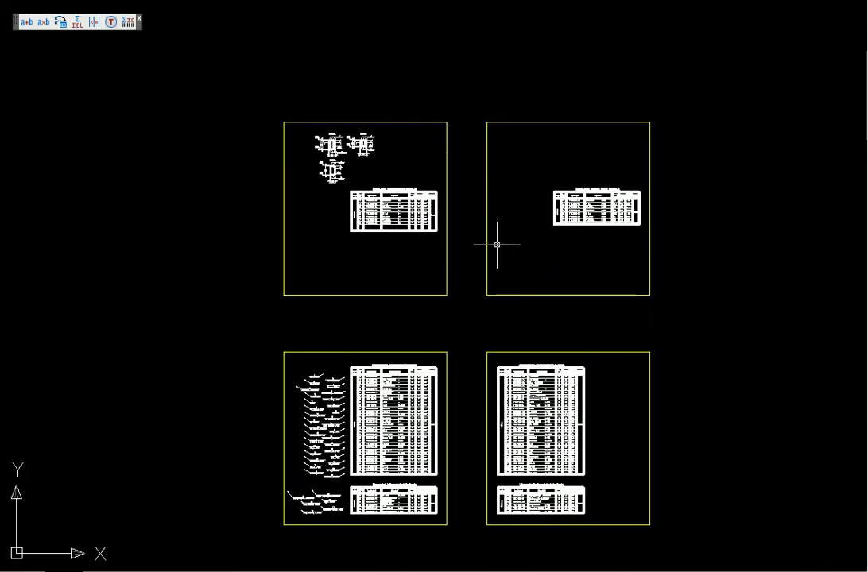
Copy rebar leader 3 from section 10-10 to several spots below the sections.
scroll(342, 141, up, 1)
scroll(360, 136, up, 3)
scroll(346, 152, up, 2)
scroll(346, 152, up, 2)
scroll(346, 152, up, 2)
click(327, 204)
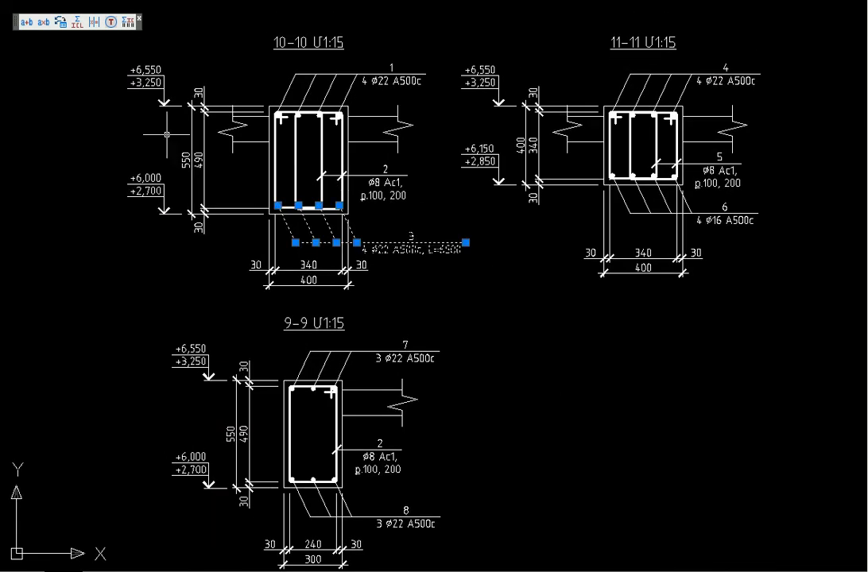
click(601, 326)
click(675, 395)
click(534, 327)
click(491, 326)
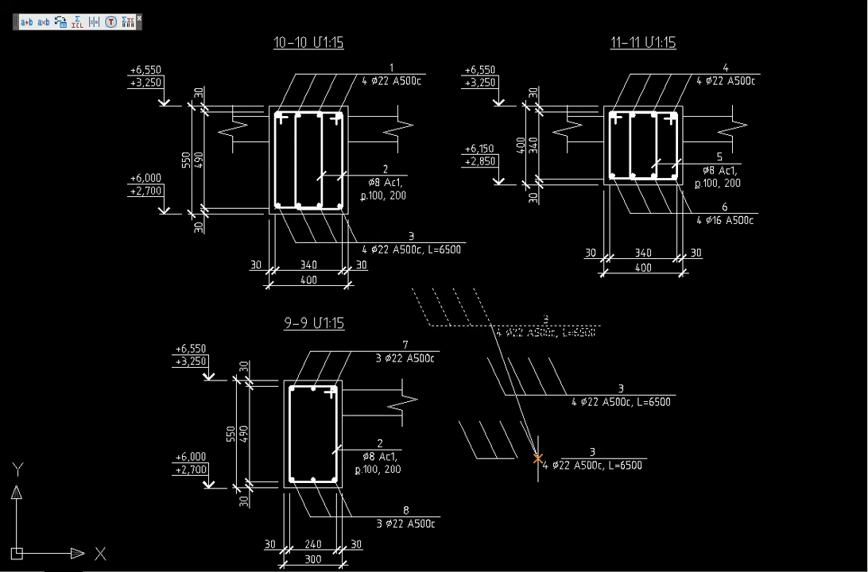
click(539, 458)
Replace the lowest copy's bar description with the test text 'hgjuhjuoa'.
double_click(585, 467)
key(Tab)
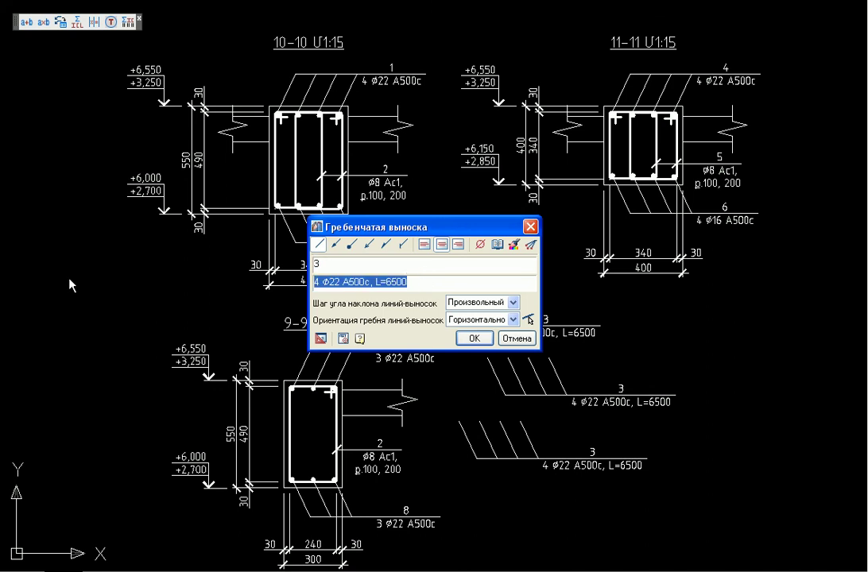
text(?????????????)
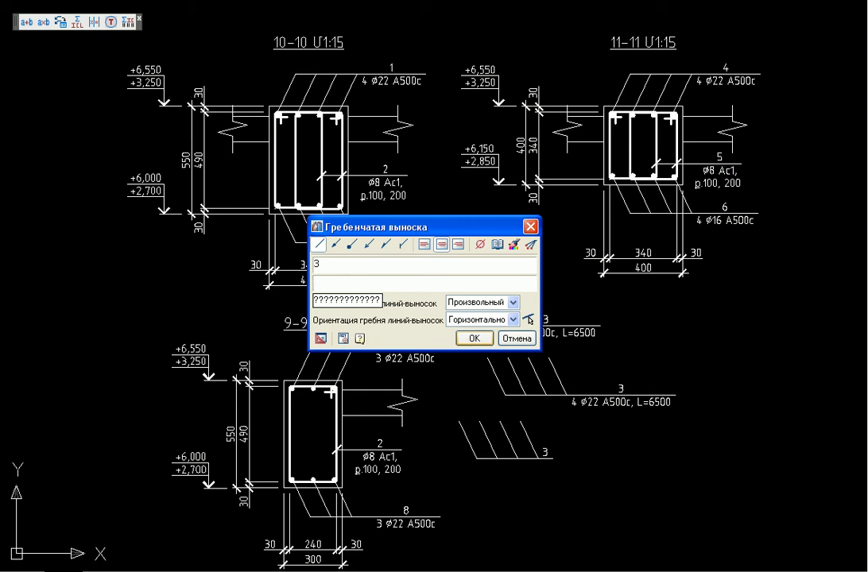
text(hgiuhiuo)
click(473, 338)
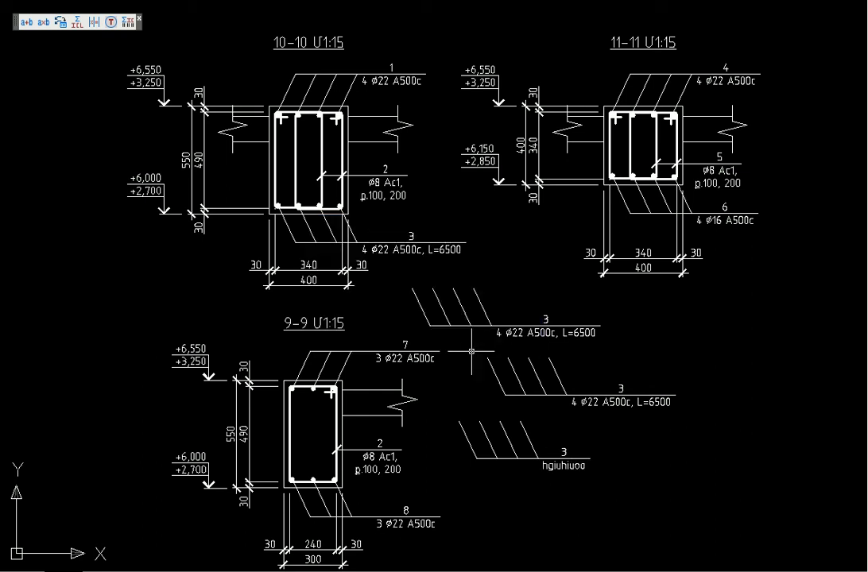
middle_drag(78, 318, 10, 262)
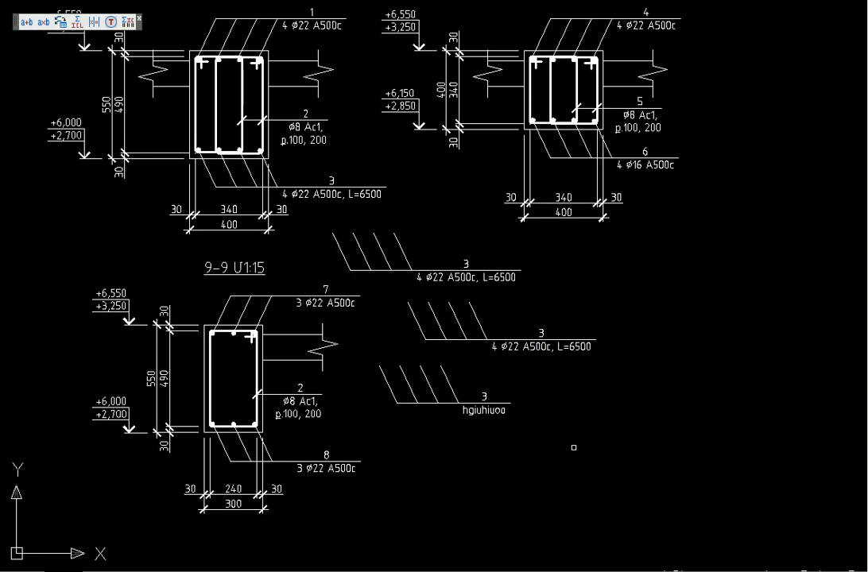
Crossing-select all the rebar section leaders as the source for filling the schedule.
mouse_move(570, 406)
middle_down()
mouse_move(529, 393)
mouse_move(451, 256)
mouse_move(212, 259)
middle_up()
click(212, 260)
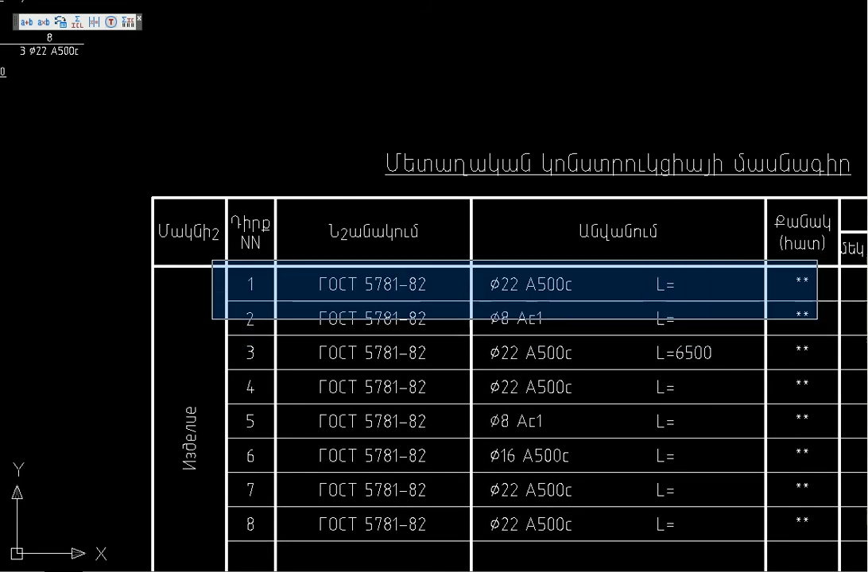
mouse_move(195, 188)
middle_down()
mouse_move(409, 394)
mouse_move(337, 299)
mouse_move(325, 217)
middle_up()
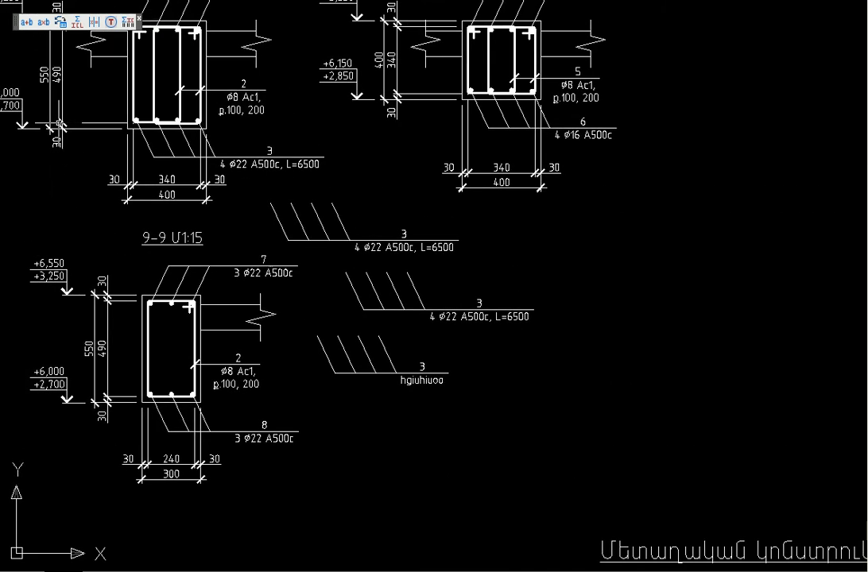
scroll(405, 286, down, 1)
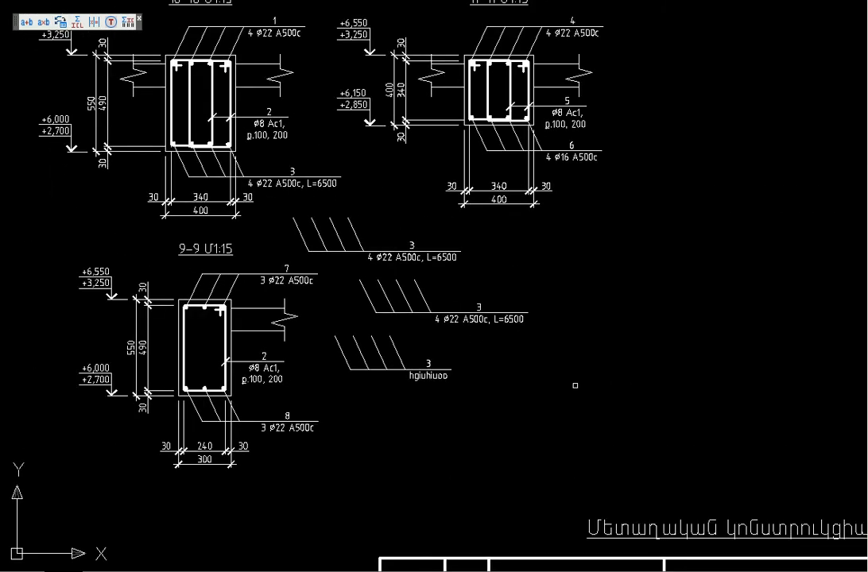
scroll(520, 345, down, 1)
click(666, 431)
click(207, 106)
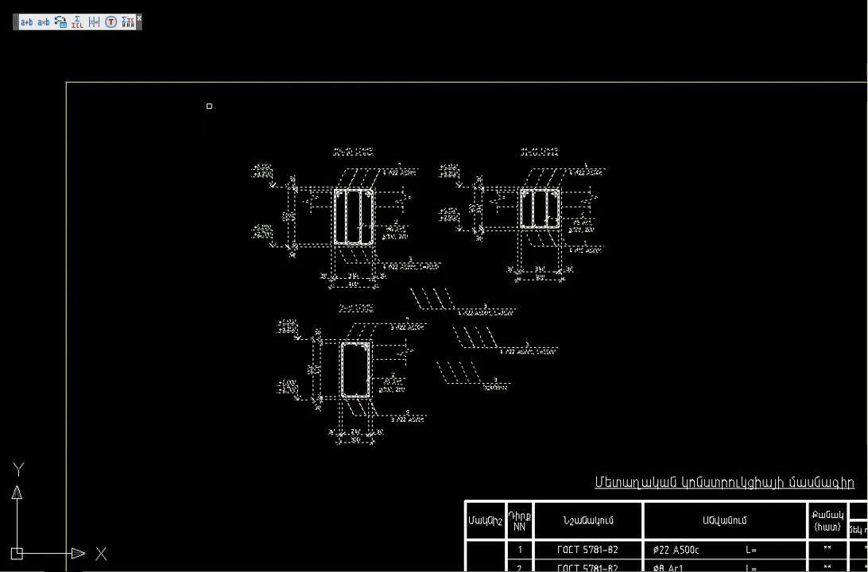
key(Escape)
Window-select the rebar specification table rows to refill them from the leaders.
middle_drag(639, 365, 361, 25)
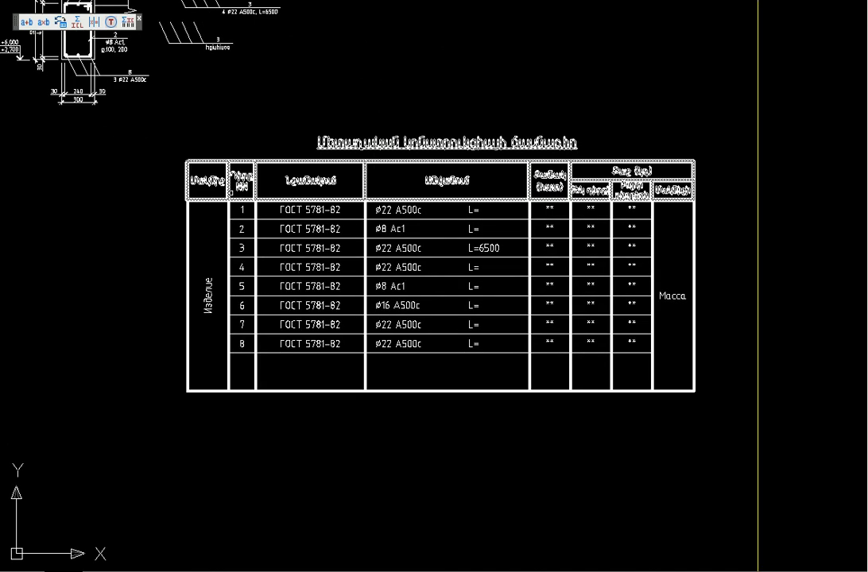
click(219, 195)
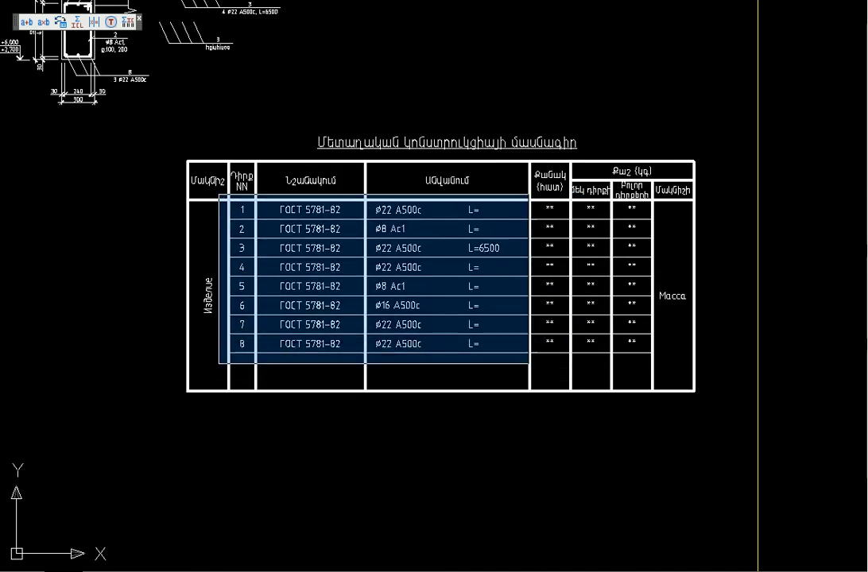
click(511, 362)
key(Escape)
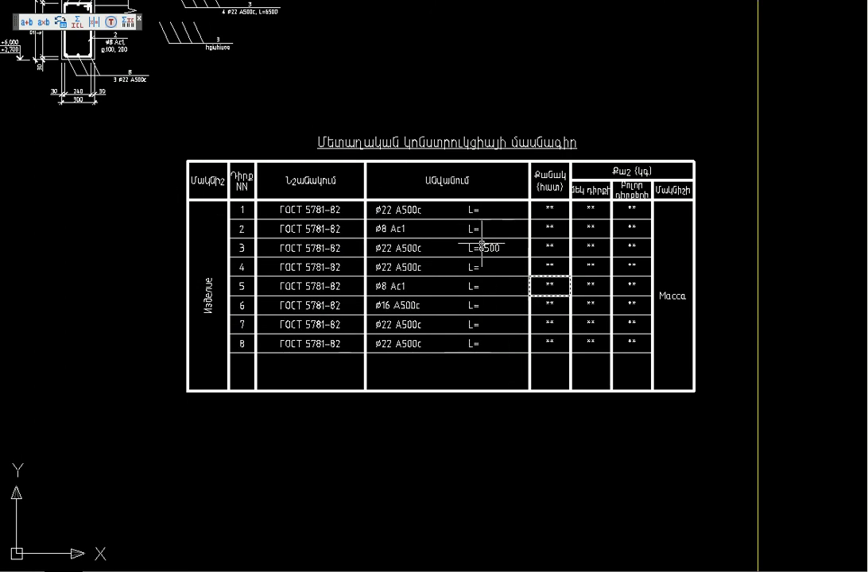
Delete the two lower copies of leader 3.
middle_drag(280, 254, 459, 387)
scroll(457, 286, up, 5)
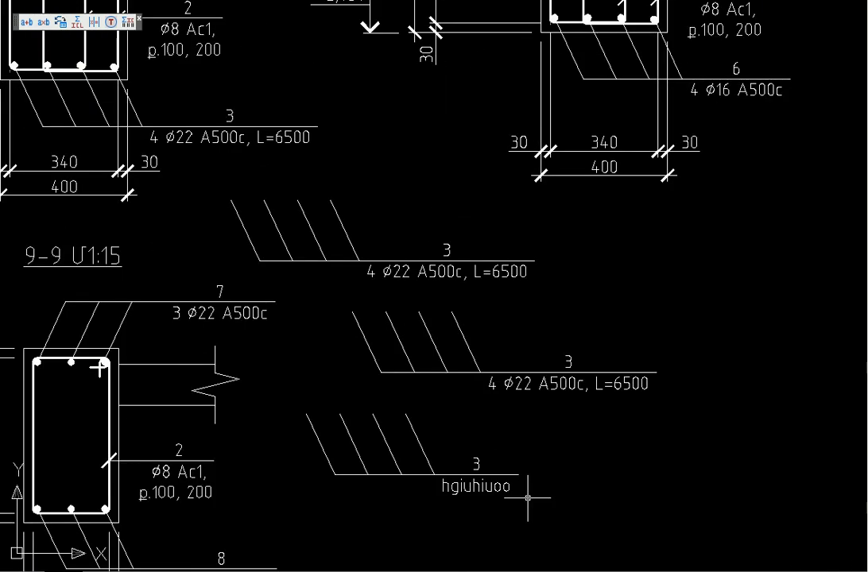
drag(488, 471, 383, 313)
key(Delete)
Shorten the remaining leader-3 copy's text to 4 Ø22 A500c, dropping ', L=6500'.
double_click(455, 271)
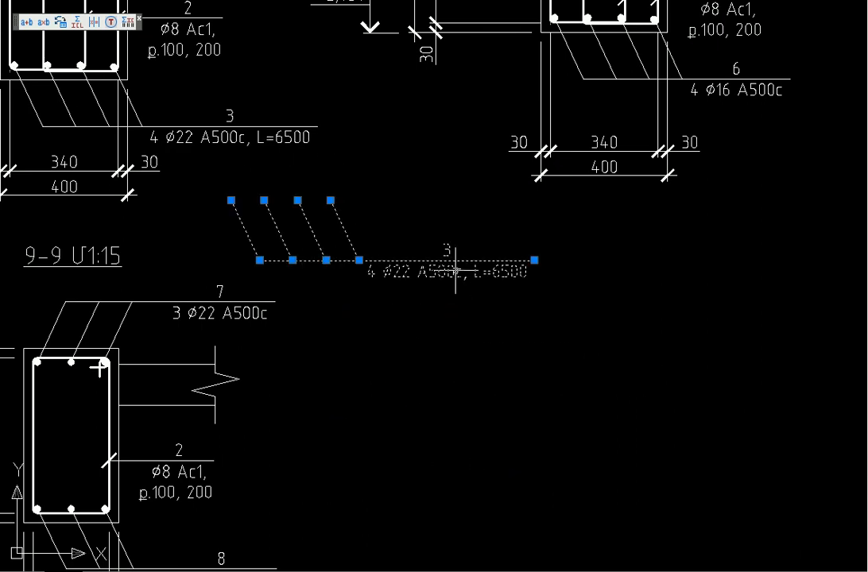
key(BackSpace)
key(BackSpace)
key(BackSpace)
key(BackSpace)
key(BackSpace)
click(473, 339)
scroll(562, 378, down, 3)
scroll(27, 264, down, 3)
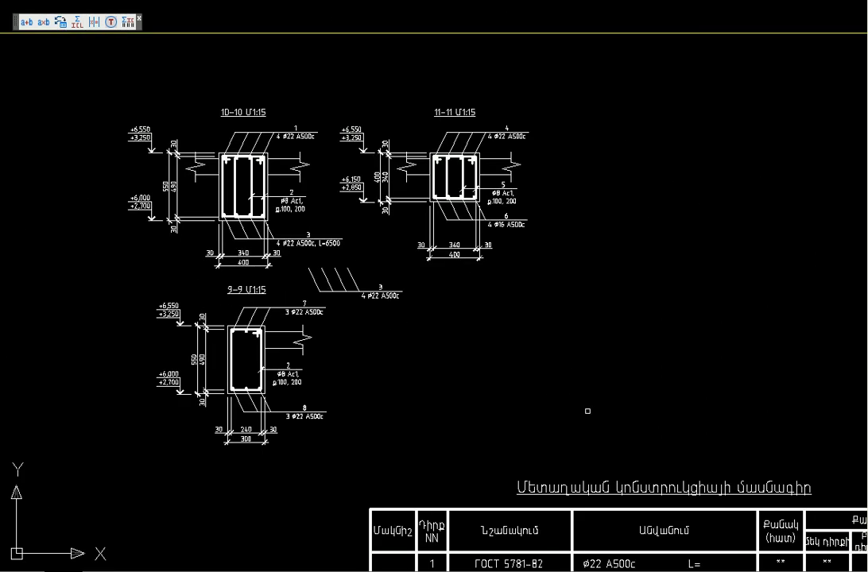
Fill row 1 of the rebar specification from the edited leader-3 copy.
drag(402, 324, 337, 244)
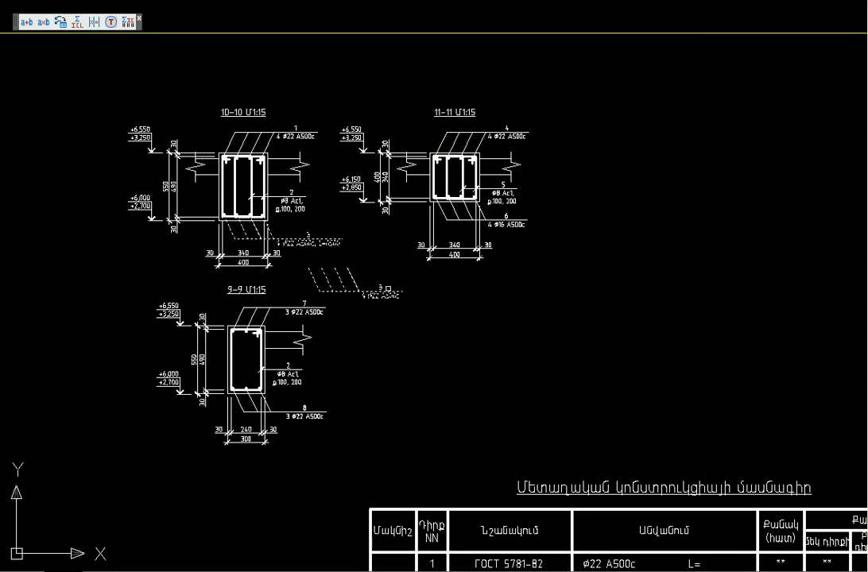
middle_drag(333, 248, 162, 7)
click(232, 226)
click(591, 261)
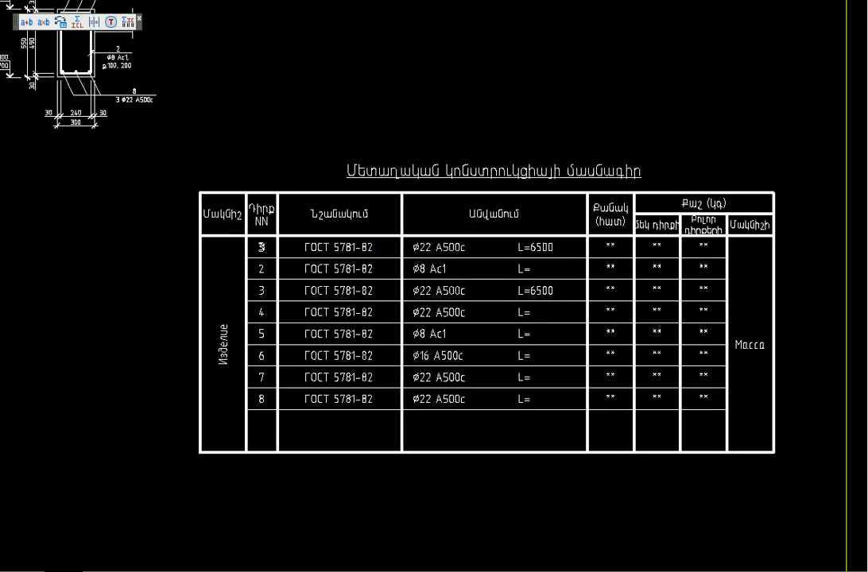
Undo the row 1 change, leaving the rebar table as before.
scroll(238, 262, up, 3)
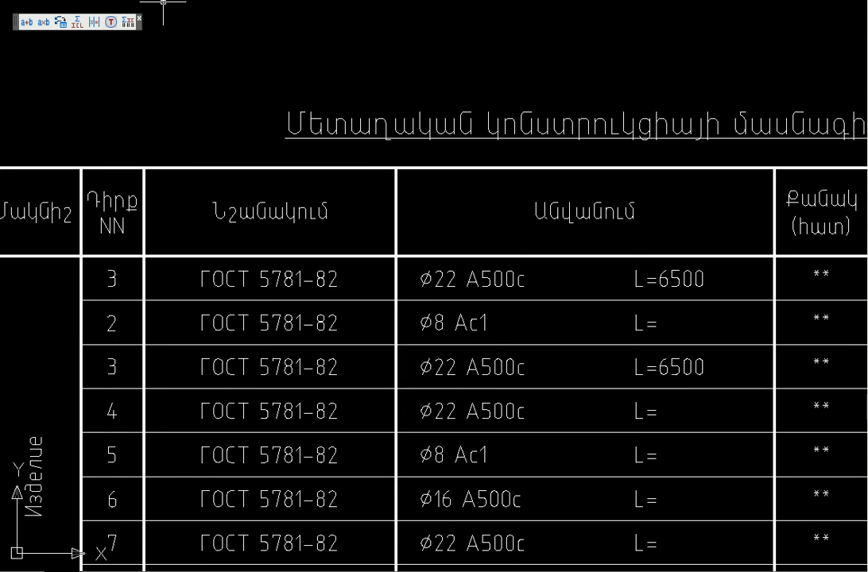
scroll(163, 4, down, 3)
key(ctrl+z)
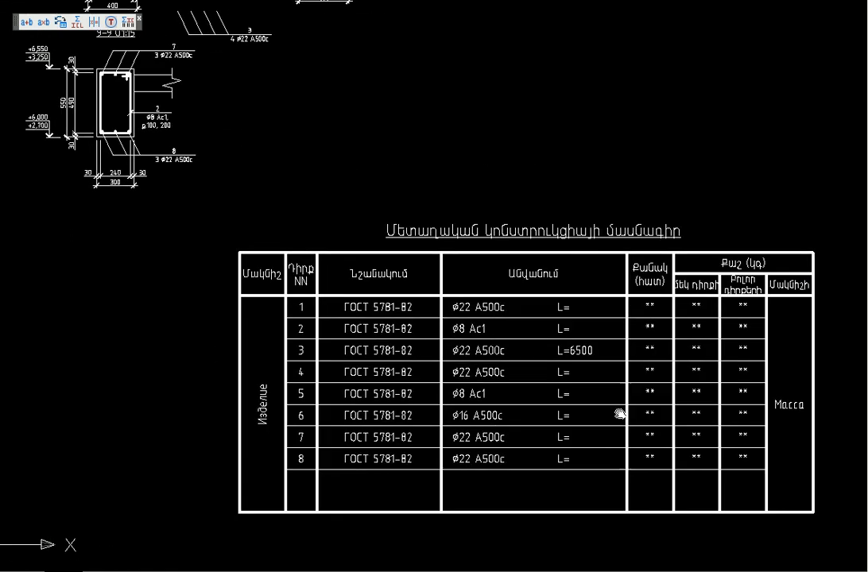